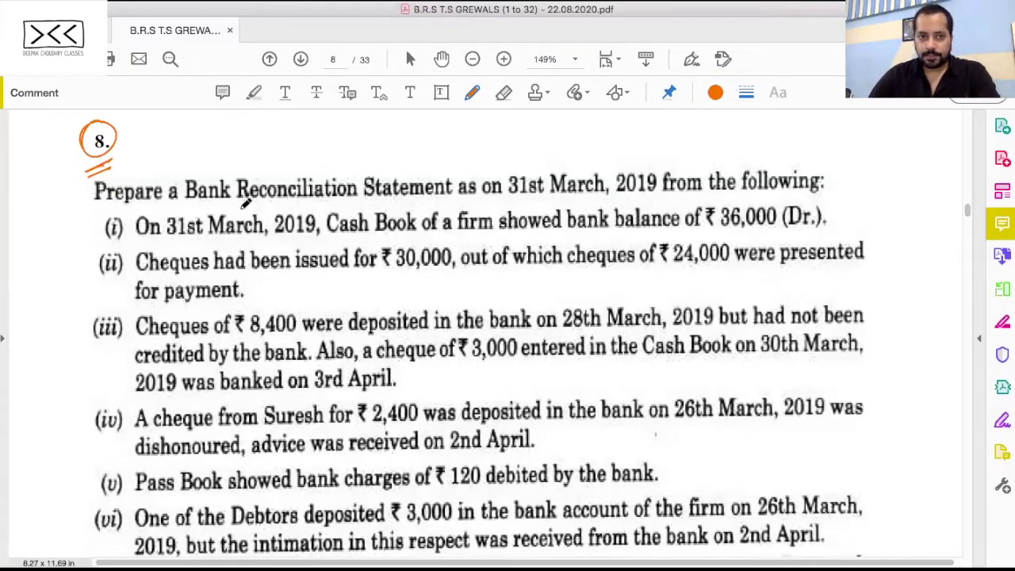
Step: Underline the date in question 8's heading and "Cash Book", "bank balance" and "Dr." in item (i) with the orange pencil
left_click_drag(521, 201, 664, 193)
left_click_drag(517, 199, 651, 193)
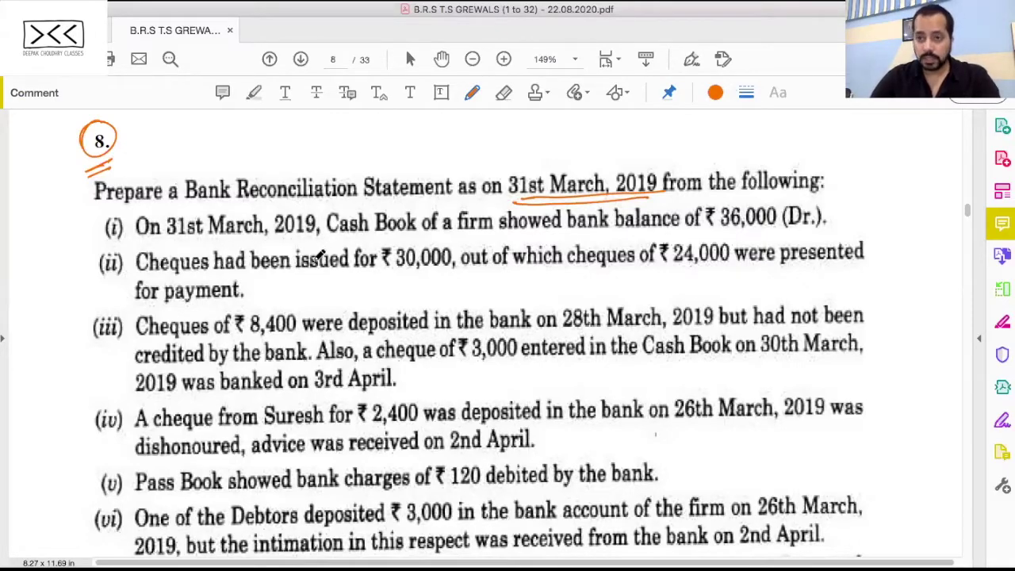
left_click_drag(346, 239, 403, 234)
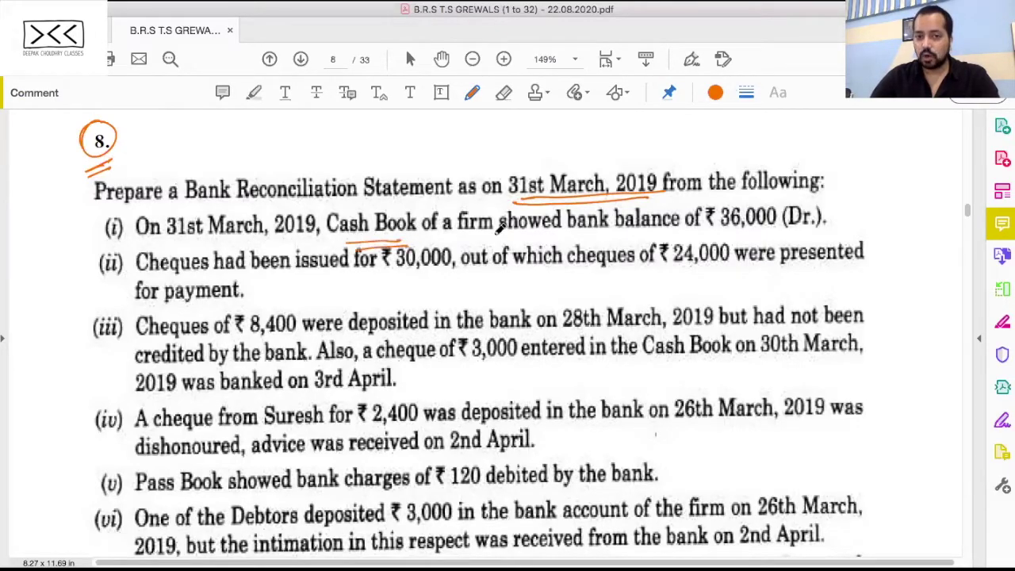
left_click_drag(564, 235, 639, 235)
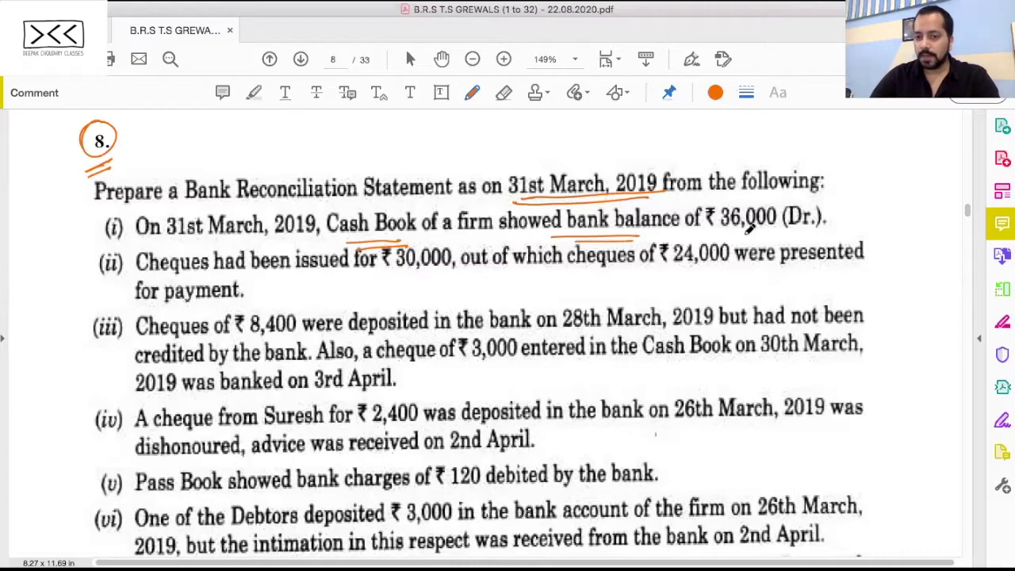
left_click_drag(789, 237, 815, 234)
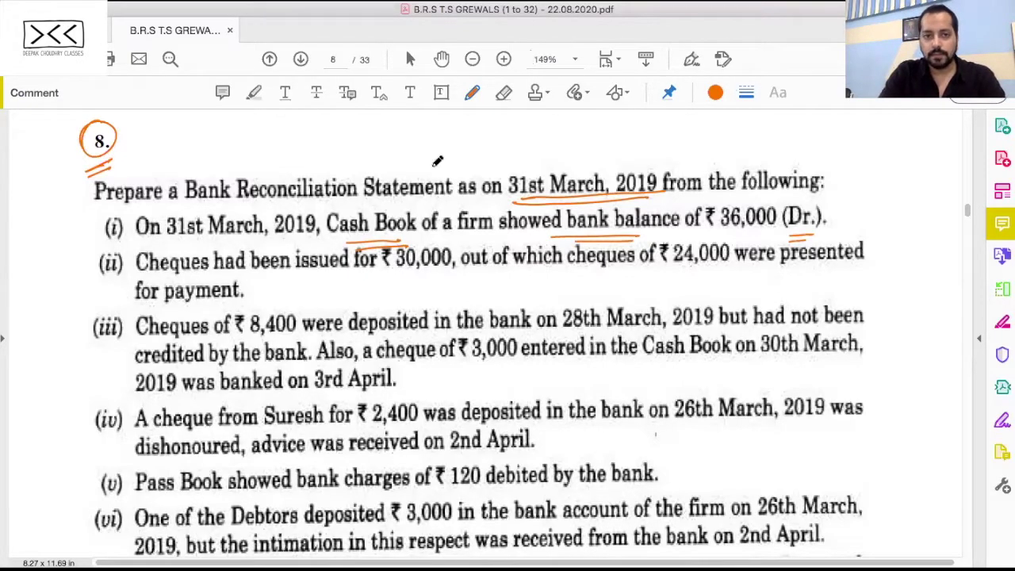
Step: Switch to the BRS TTS.xlsx workbook in Excel and enter BALANCE AS PER CASH BOOK in cell B7
key("super+Tab")
left_click(190, 285)
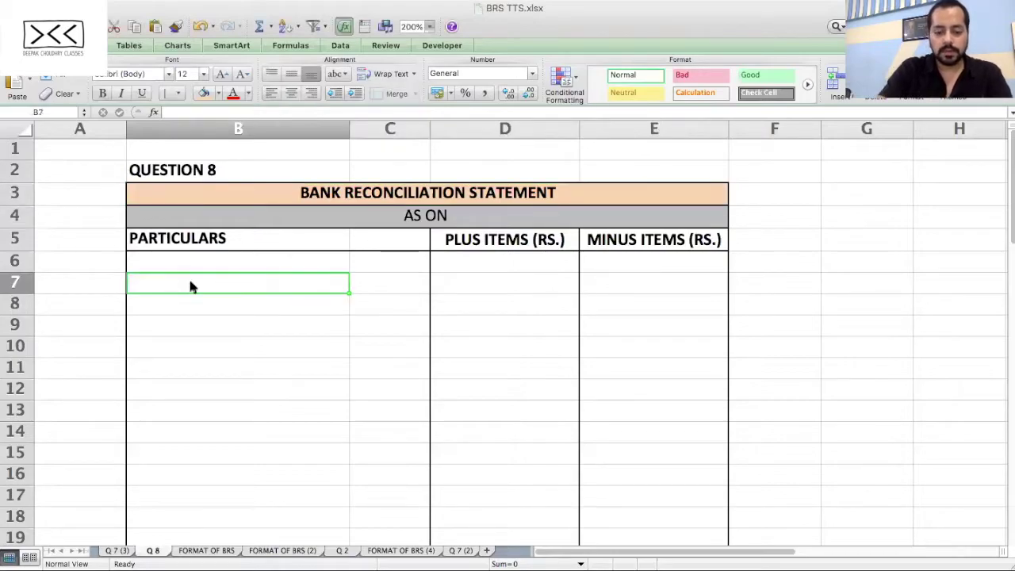
type("BALANCE AS PER CA")
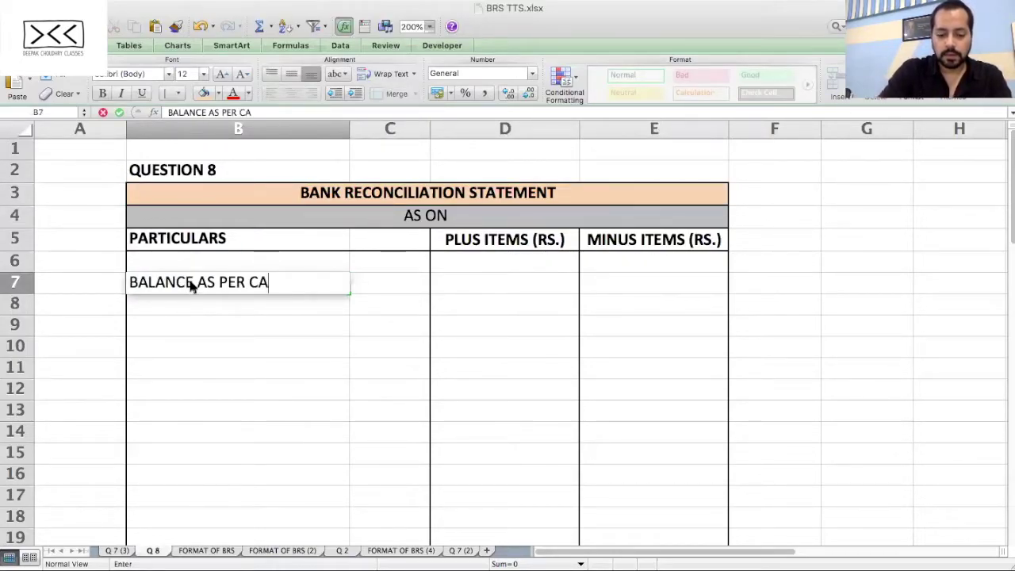
type("SH BOOK")
key("Tab")
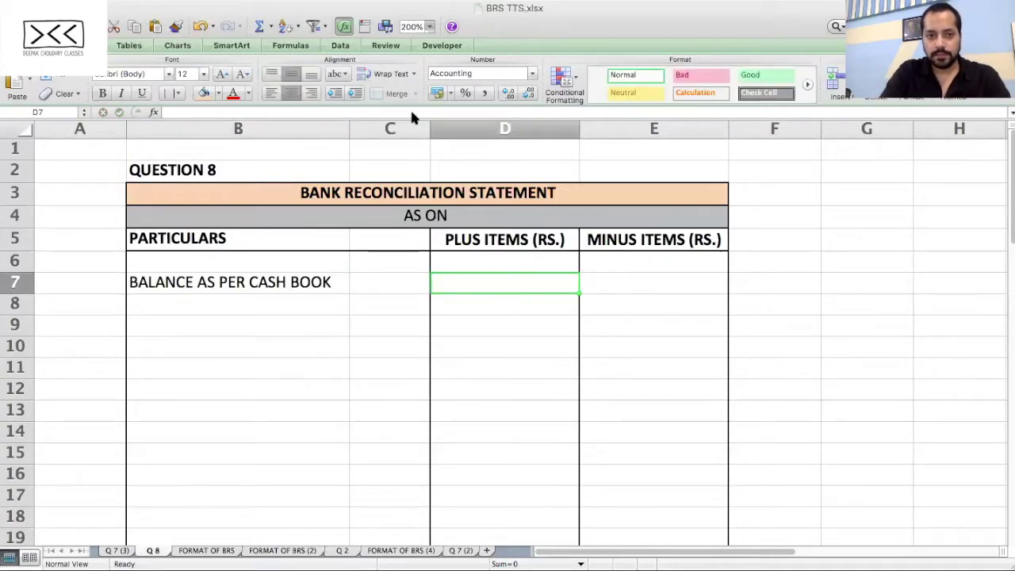
Step: Recheck the balance in the question PDF, then enter 36,000 as plus item and 0 as minus item in row 7
key("super+Tab")
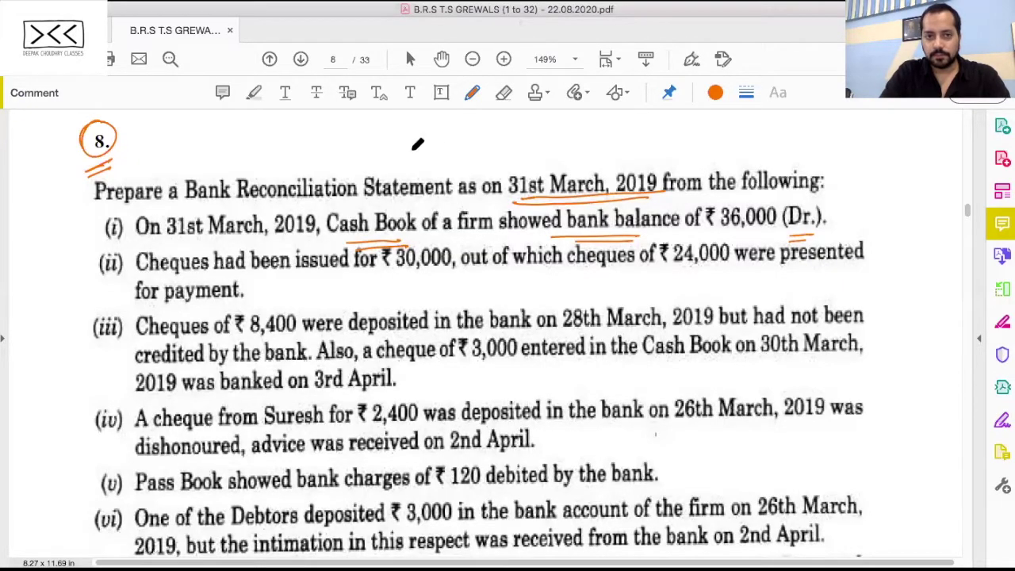
key("super+Tab")
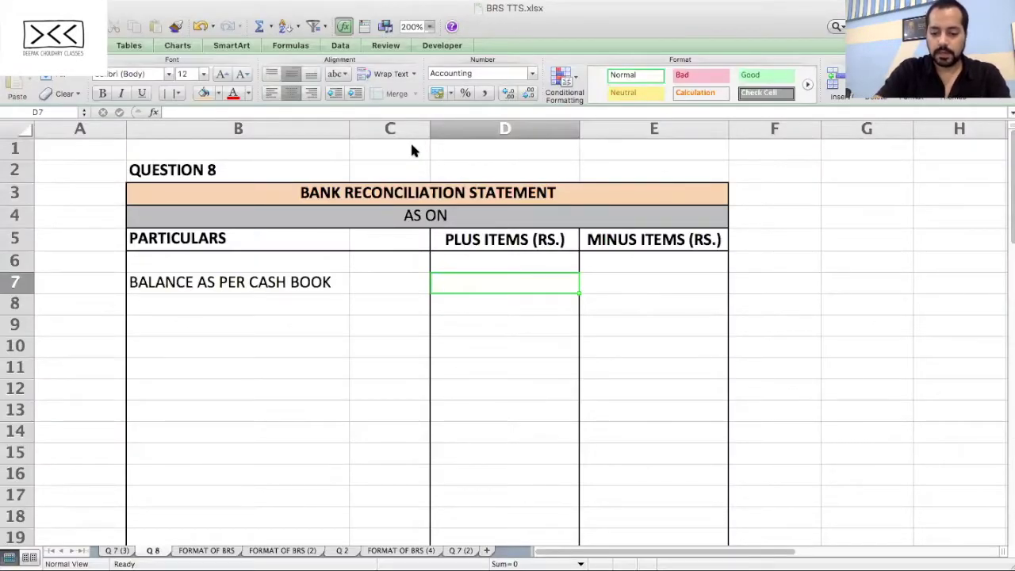
left_click(473, 284)
type("36,000")
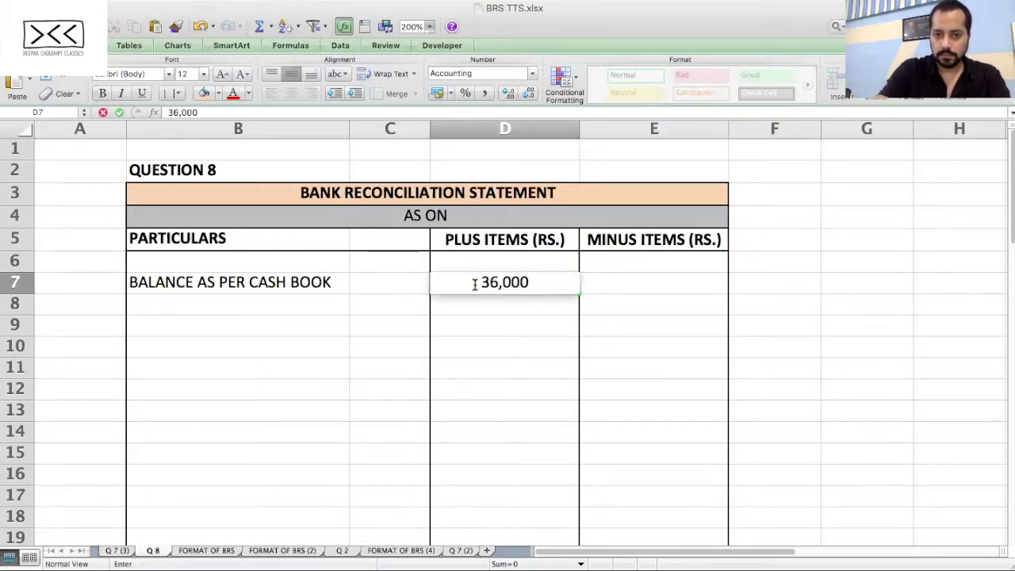
key("Tab")
type("0")
key("Tab")
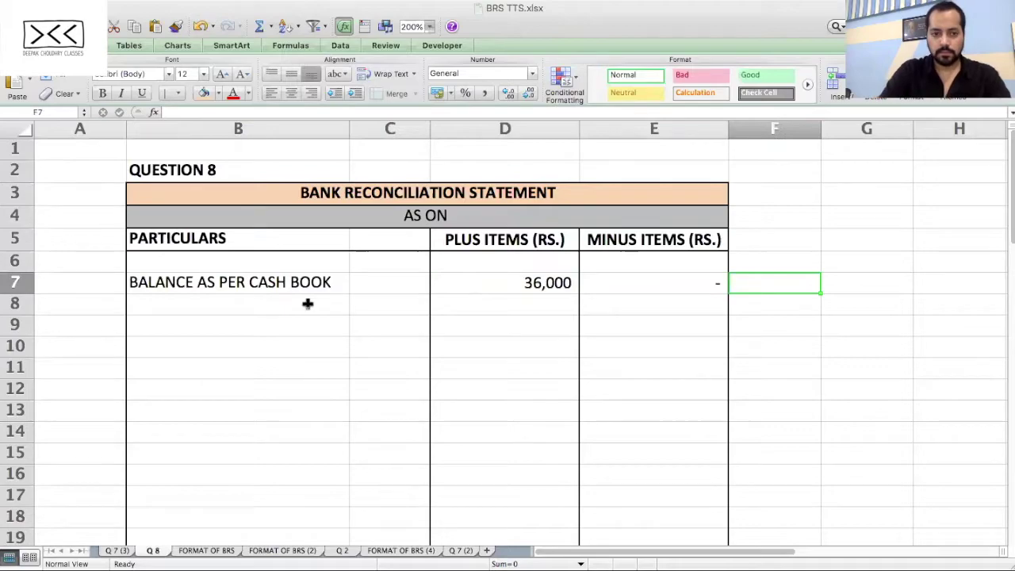
left_click(235, 320)
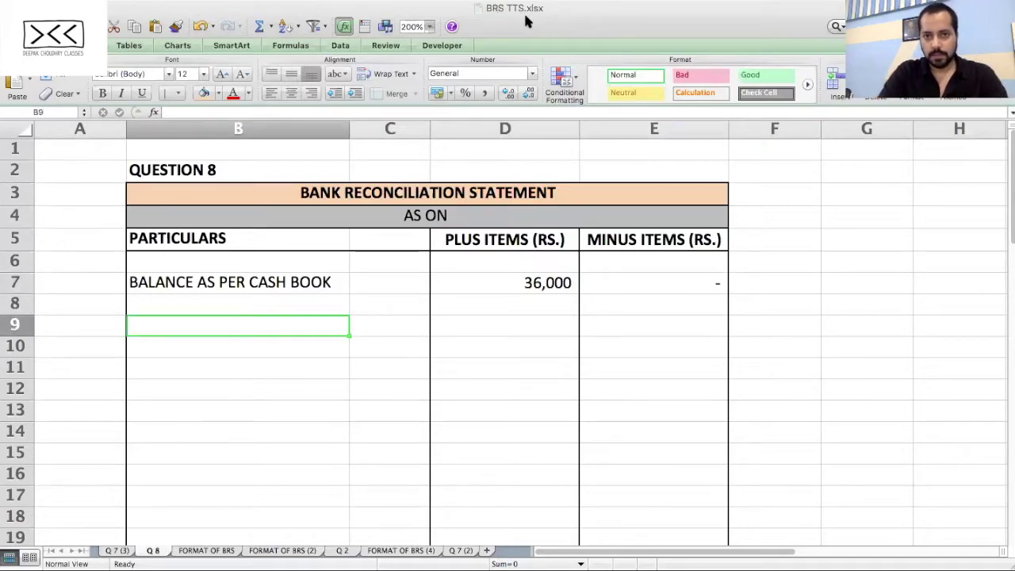
Step: Switch to the question PDF, tick items (i) and (ii), box ₹ 30,000 and underline the key words and ₹ 24,000 in item (ii)
key("super+Tab")
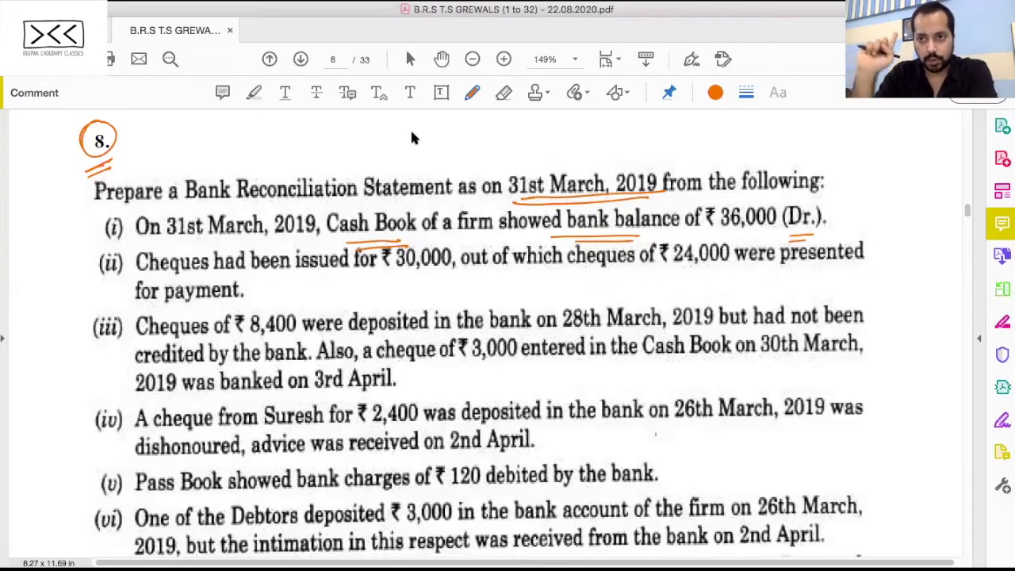
mouse_move(106, 235)
left_mouse_down()
mouse_move(101, 272)
mouse_move(117, 241)
left_mouse_up()
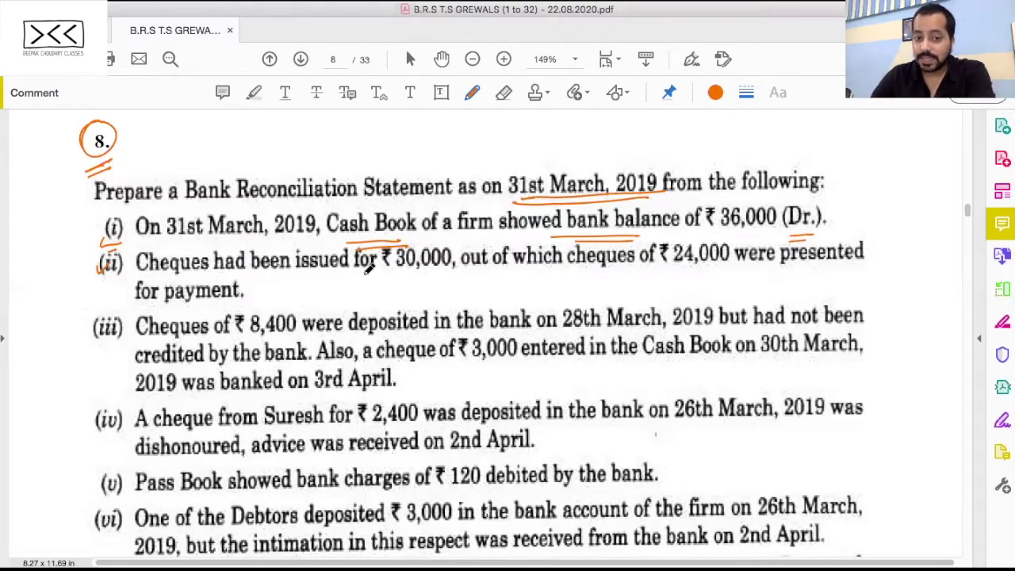
left_click_drag(310, 279, 346, 279)
left_click_drag(312, 284, 346, 284)
mouse_move(402, 241)
left_mouse_down()
mouse_move(372, 261)
mouse_move(457, 267)
mouse_move(376, 237)
mouse_move(438, 272)
left_mouse_up()
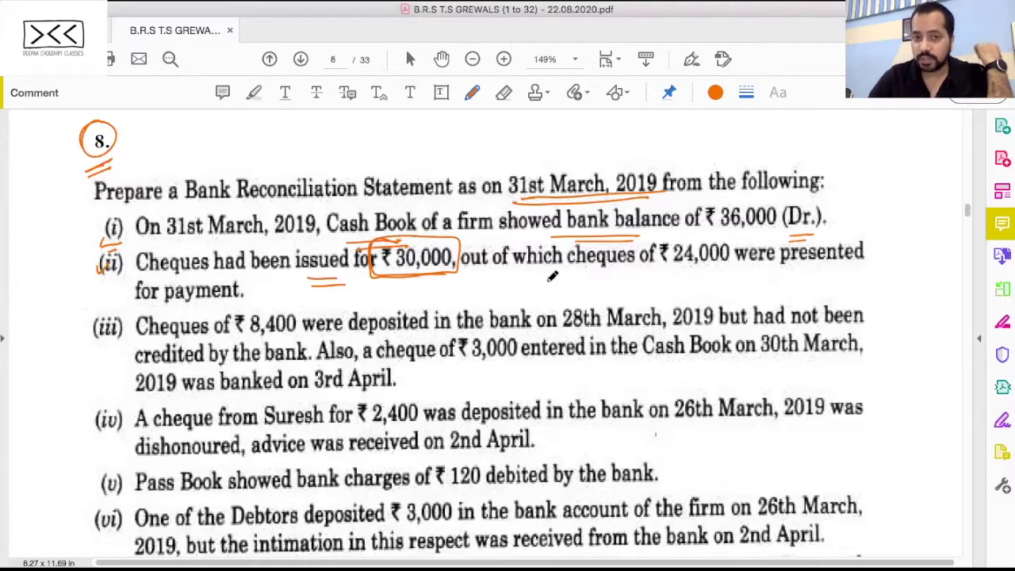
left_click_drag(514, 275, 472, 274)
left_click_drag(590, 276, 825, 269)
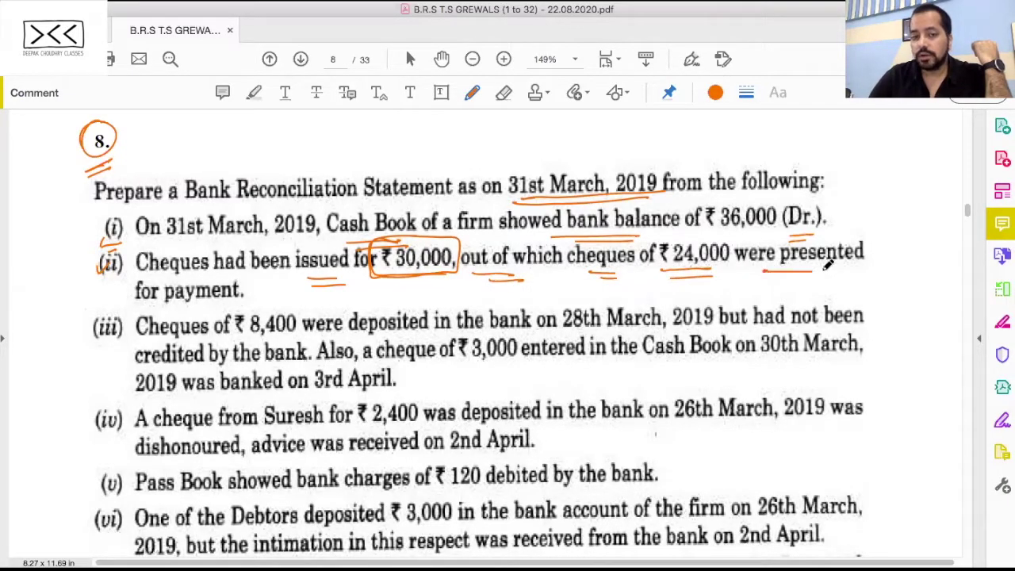
left_click_drag(147, 308, 225, 306)
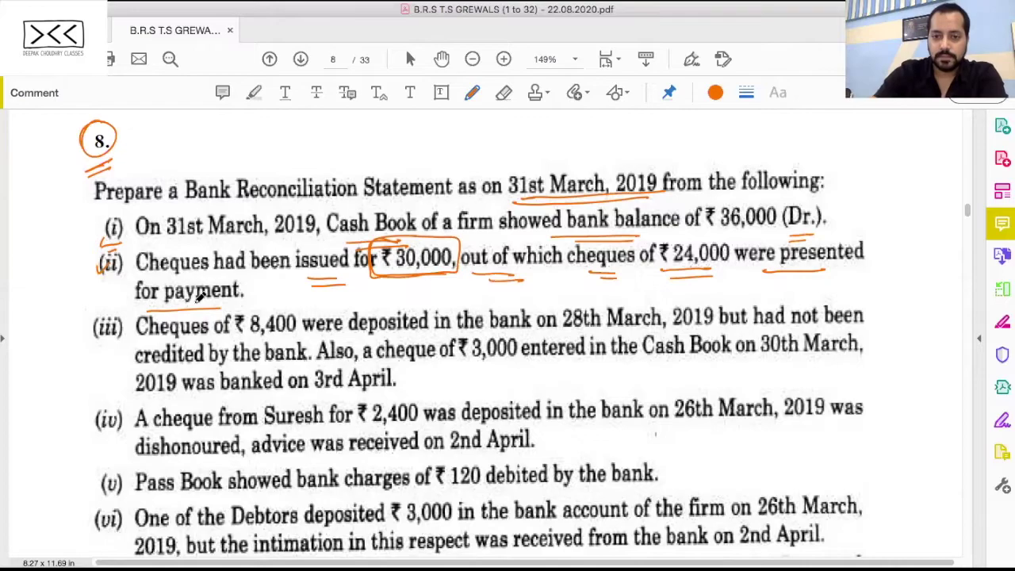
Step: Handwrite the note "→ Cheques issued not yet presented = 6,000" after the text of item (ii)
scroll(200, 295, "down", 1)
scroll(200, 295, "up", 1)
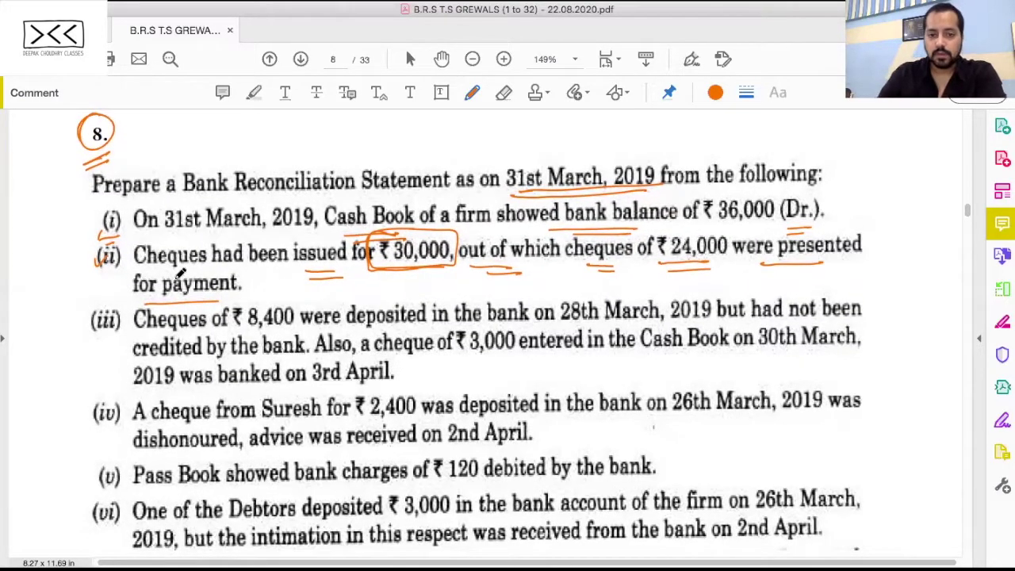
left_click_drag(249, 284, 661, 280)
Step: Handwrite a comparison for item (ii) below the question, with (-) 30,000 under C/B and (-) 24,000 under P/B
scroll(662, 281, "down", 10)
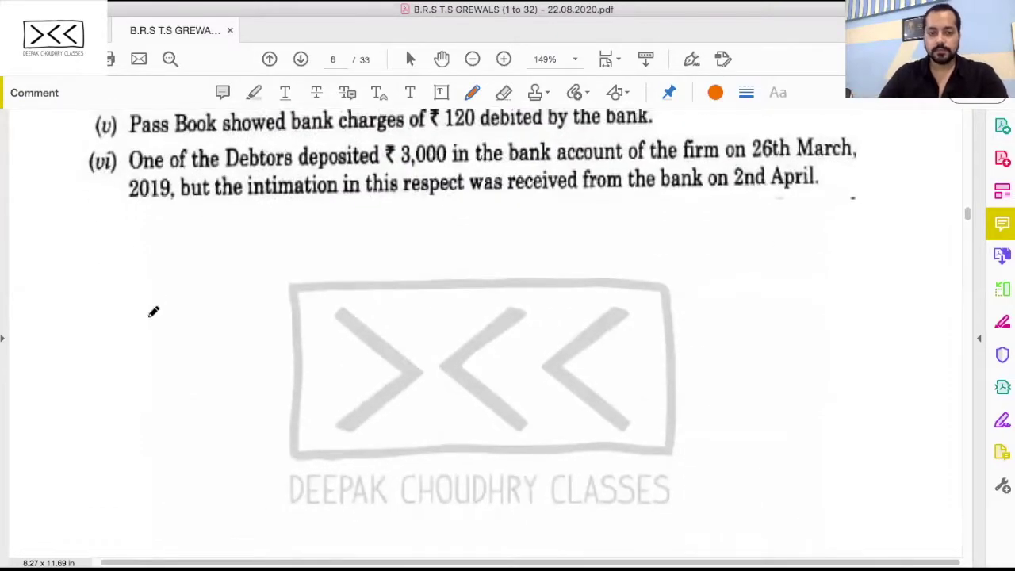
mouse_move(119, 251)
left_mouse_down()
mouse_move(128, 263)
mouse_move(108, 271)
left_mouse_up()
left_click_drag(140, 243, 144, 270)
left_click_drag(196, 250, 205, 274)
left_click_drag(215, 243, 216, 269)
left_click_drag(298, 239, 297, 263)
left_click_drag(298, 239, 311, 265)
left_click_drag(318, 239, 320, 261)
left_click_drag(202, 282, 216, 281)
left_click_drag(202, 289, 218, 287)
left_click_drag(295, 277, 322, 276)
left_click_drag(294, 283, 323, 282)
mouse_move(138, 327)
left_mouse_down()
mouse_move(306, 315)
mouse_move(301, 322)
mouse_move(356, 315)
mouse_move(371, 324)
left_mouse_up()
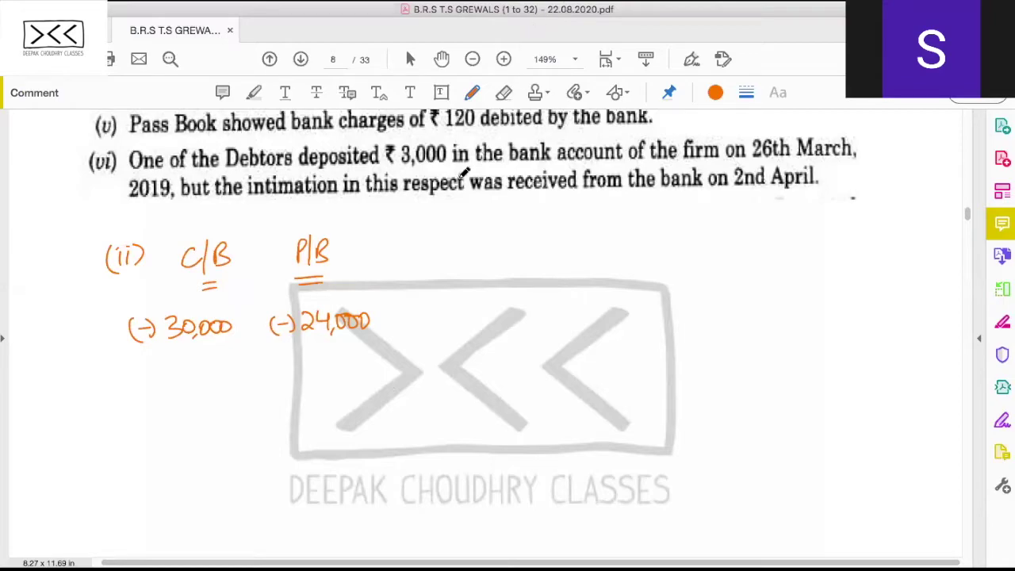
Step: Switch to the Excel workbook and prefix the cash book balance label in B7 with "(I). "
key("super+Tab")
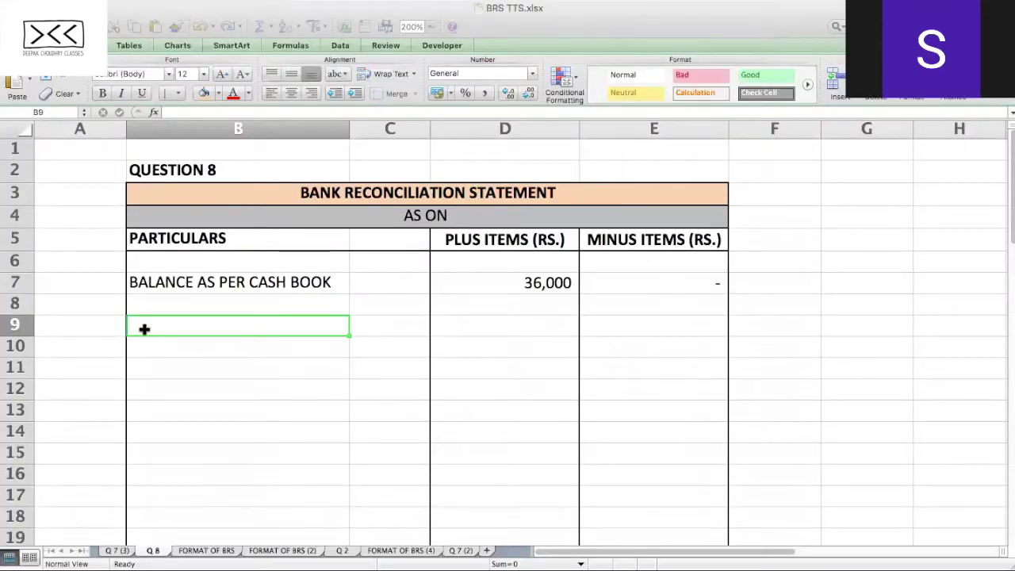
left_click(150, 282)
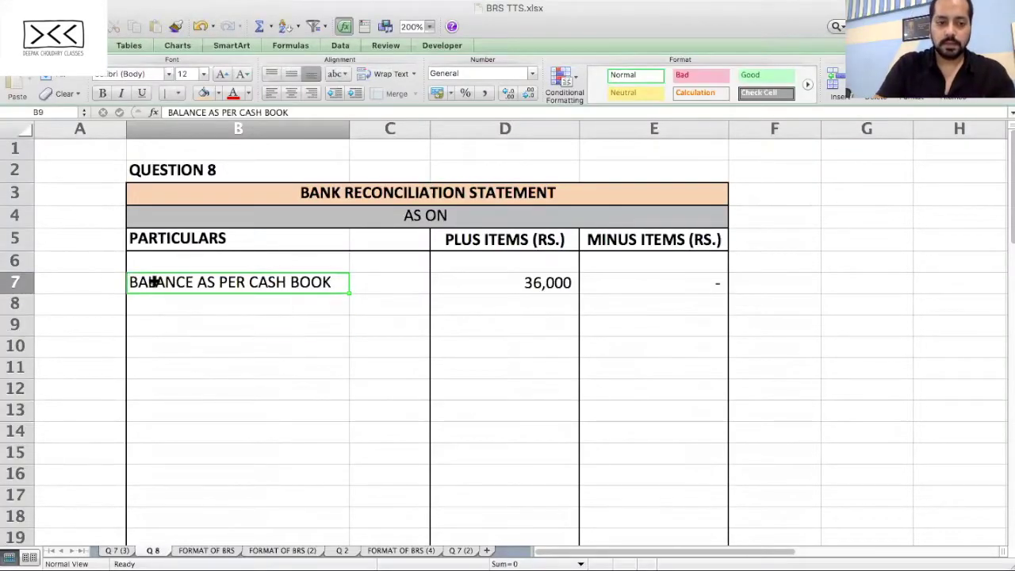
left_click(167, 112)
type("(I).")
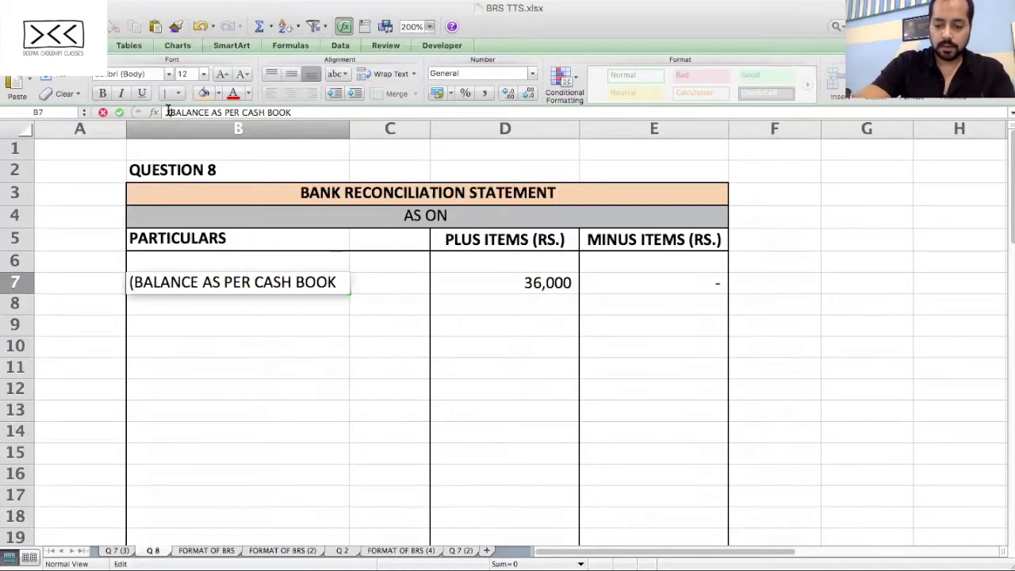
key("Return")
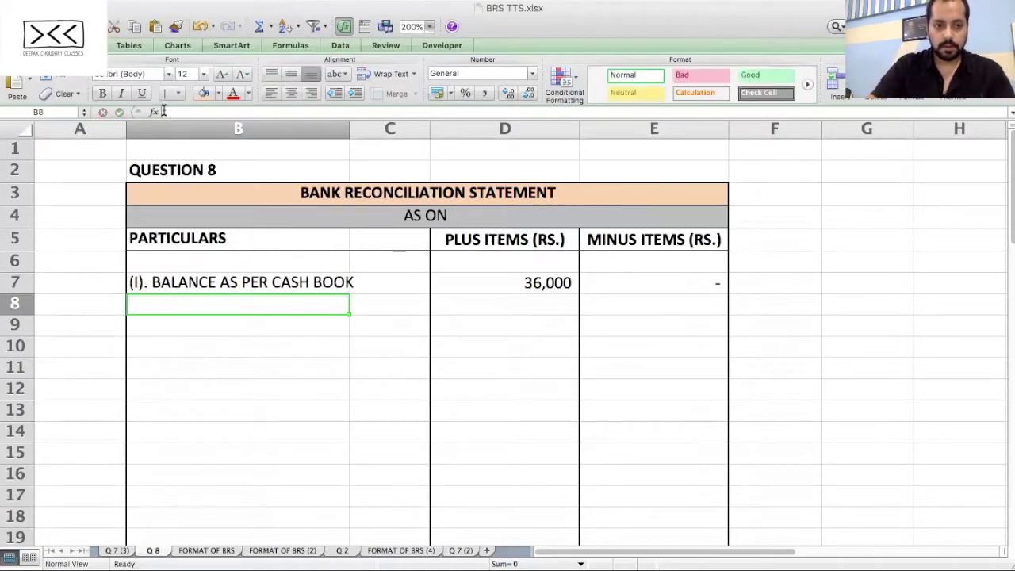
Step: Enter "(II). CHEQUES ISSUED NOT YET PRESENTED" in B9 and "FOR PAYMENT" in B10
left_click(147, 327)
type("(II)")
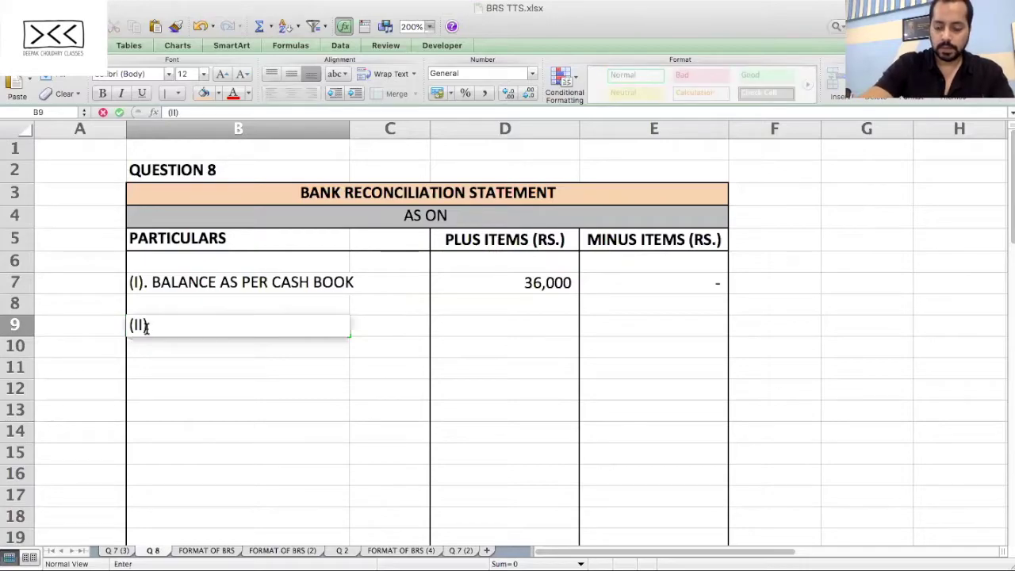
type(". CHEQU")
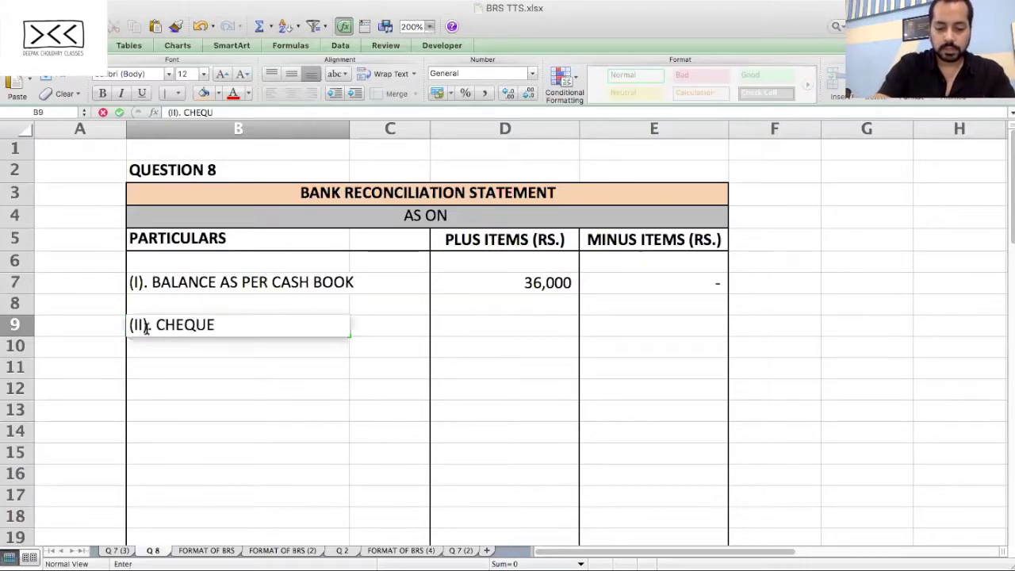
type("ES ISSEUED NOT YET PRESENTED")
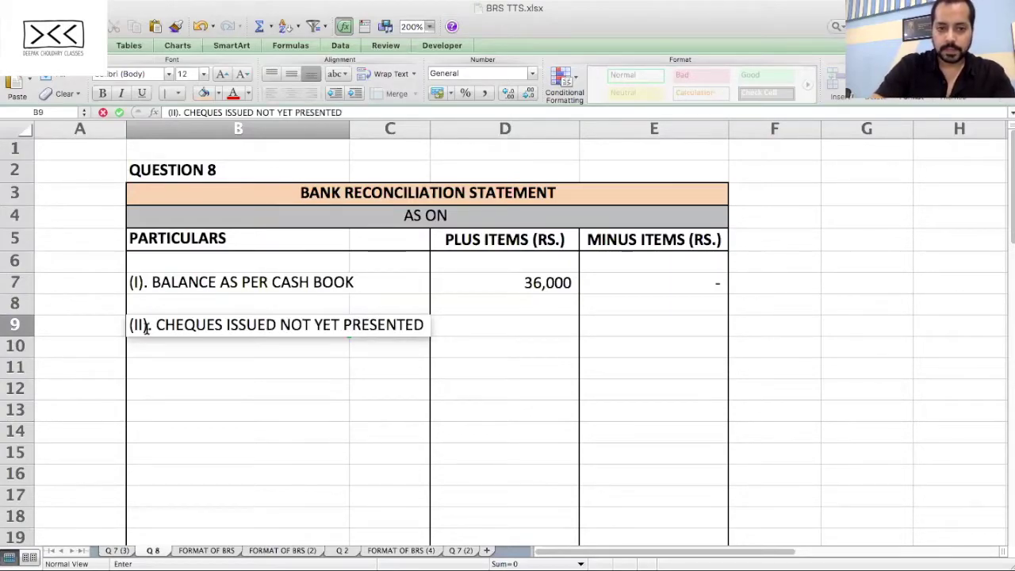
key("Return")
type("FOR PAY")
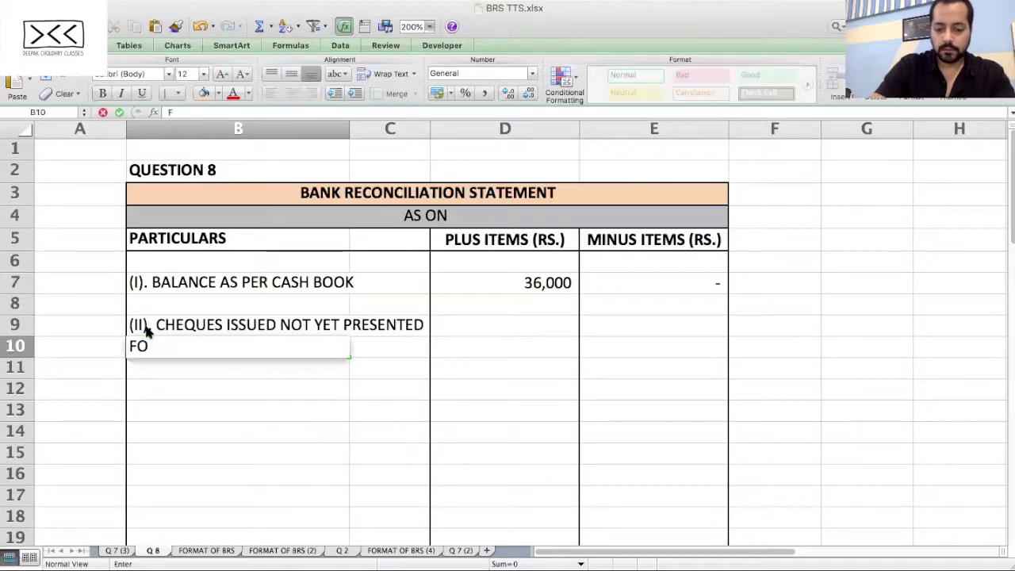
type("T")
Step: Enter 6,000 as plus item and 0 as minus item for the unpresented cheques in row 10
key("Tab")
key("Tab")
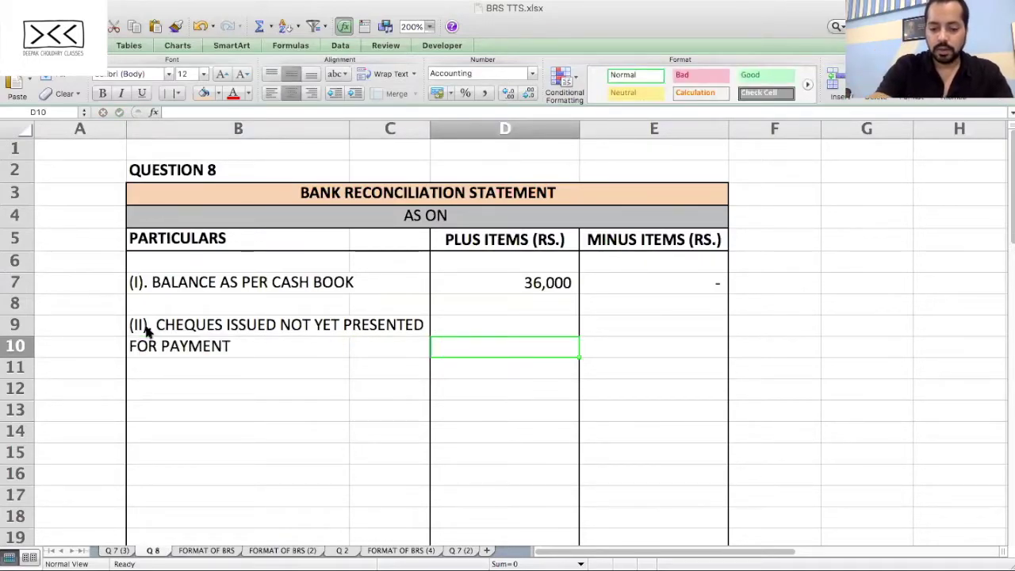
type("6,000")
key("Tab")
type("0")
key("Tab")
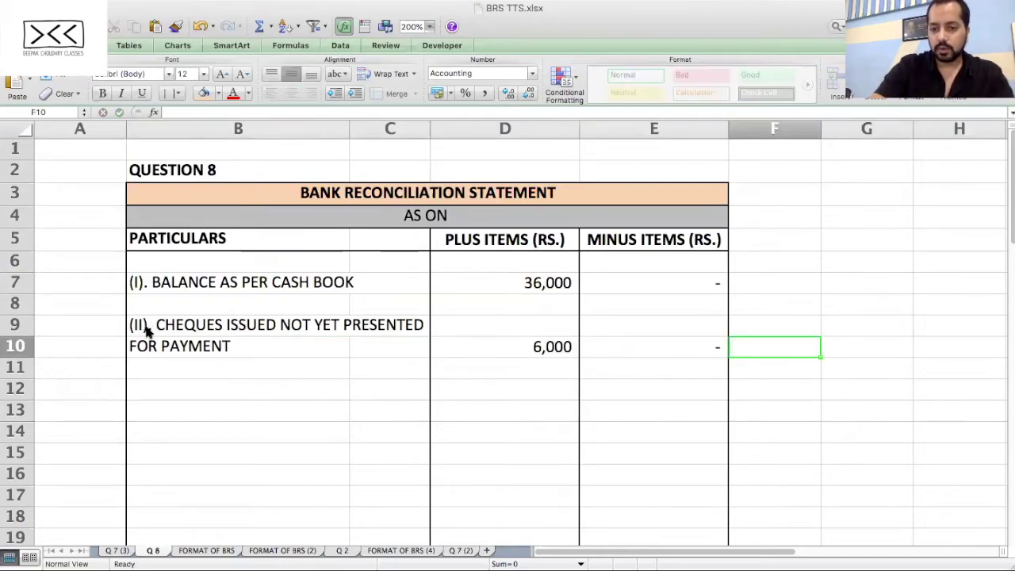
left_click(157, 383)
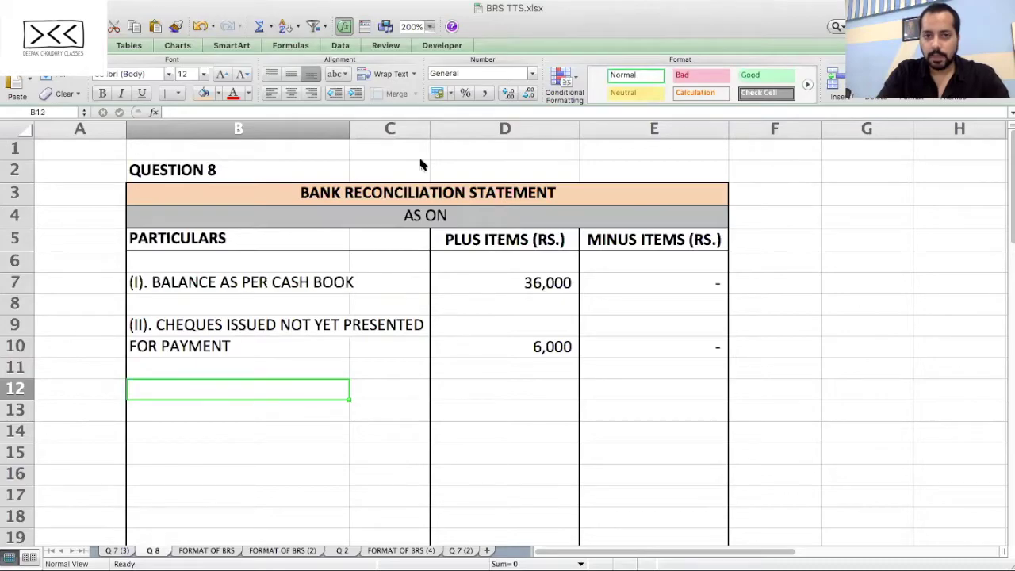
Step: Switch to the PDF and mark up item (iii): tick its number, underline 8,400, "28th March, 2019" and "credited by the bank", and box "deposited"
key("super+Tab")
scroll(370, 300, "up", 10)
scroll(369, 300, "down", 3)
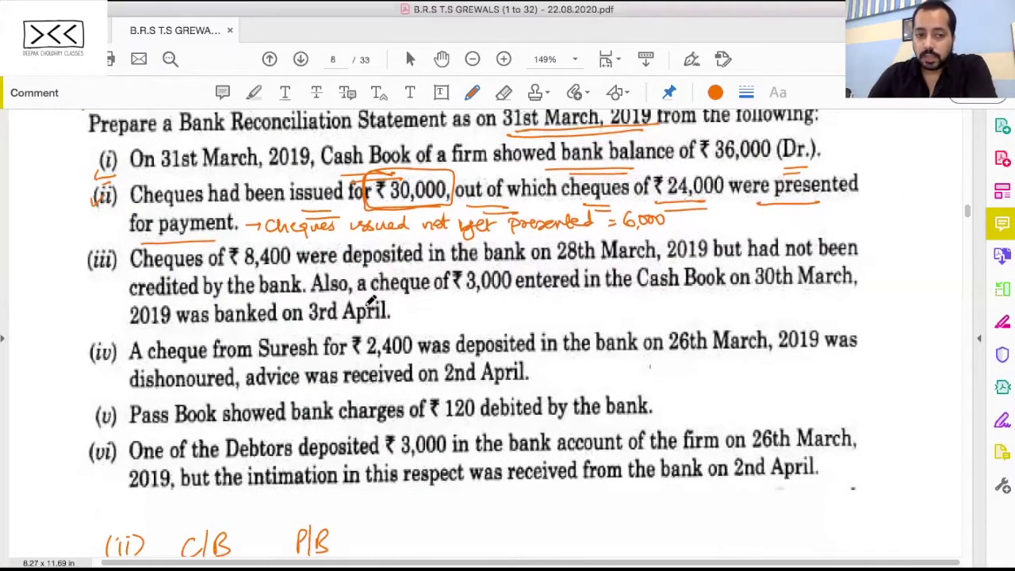
left_click_drag(231, 269, 290, 268)
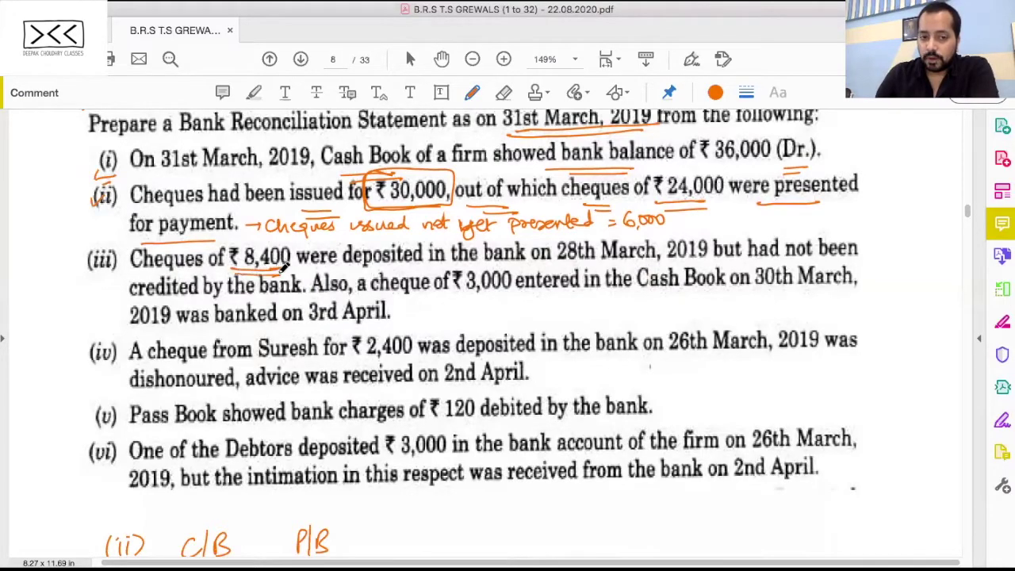
mouse_move(353, 240)
left_mouse_down()
mouse_move(366, 268)
mouse_move(446, 270)
mouse_move(427, 238)
mouse_move(397, 265)
mouse_move(344, 239)
left_mouse_up()
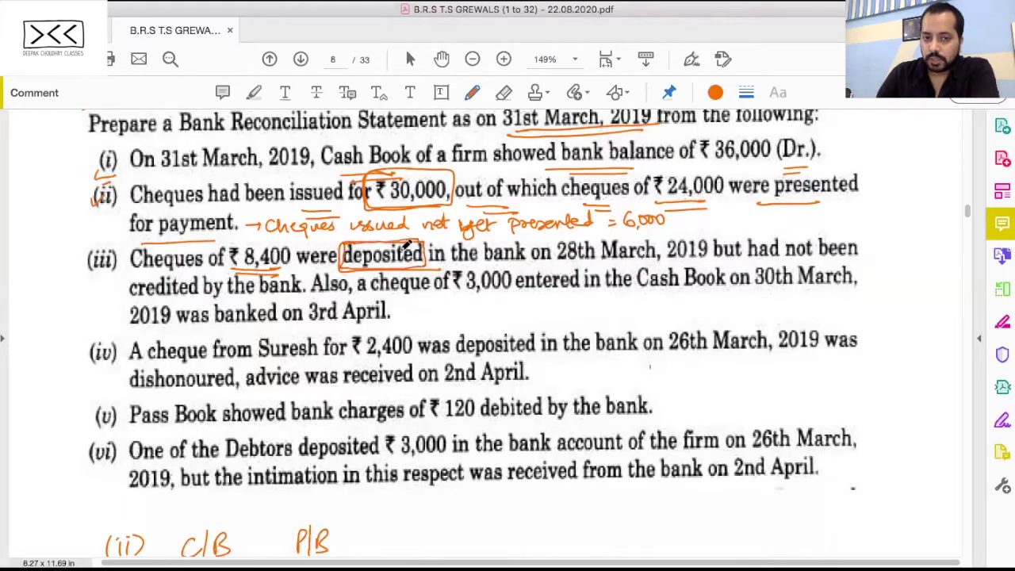
mouse_move(77, 268)
left_mouse_down()
mouse_move(89, 256)
mouse_move(111, 261)
left_mouse_up()
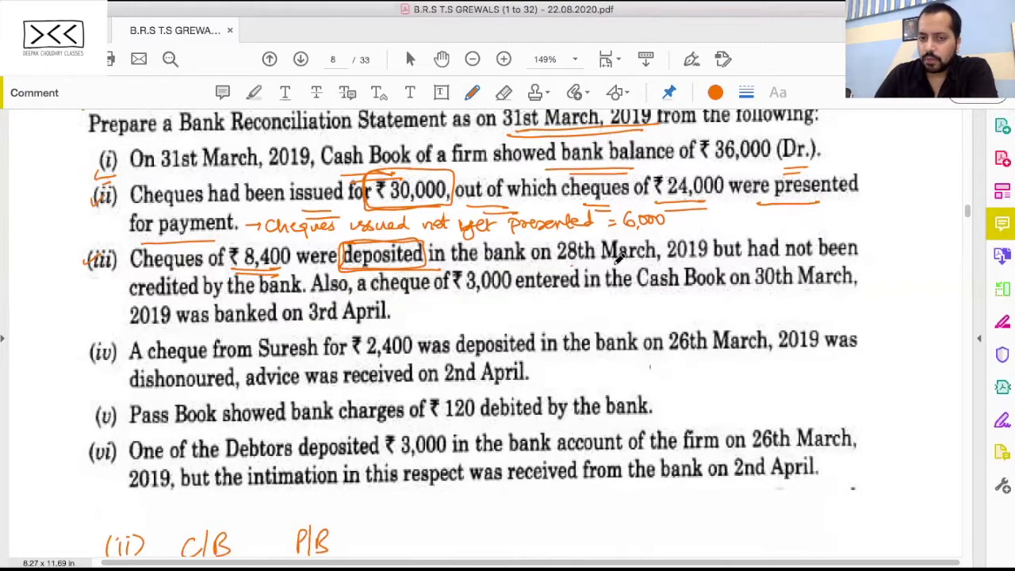
left_click_drag(557, 265, 701, 263)
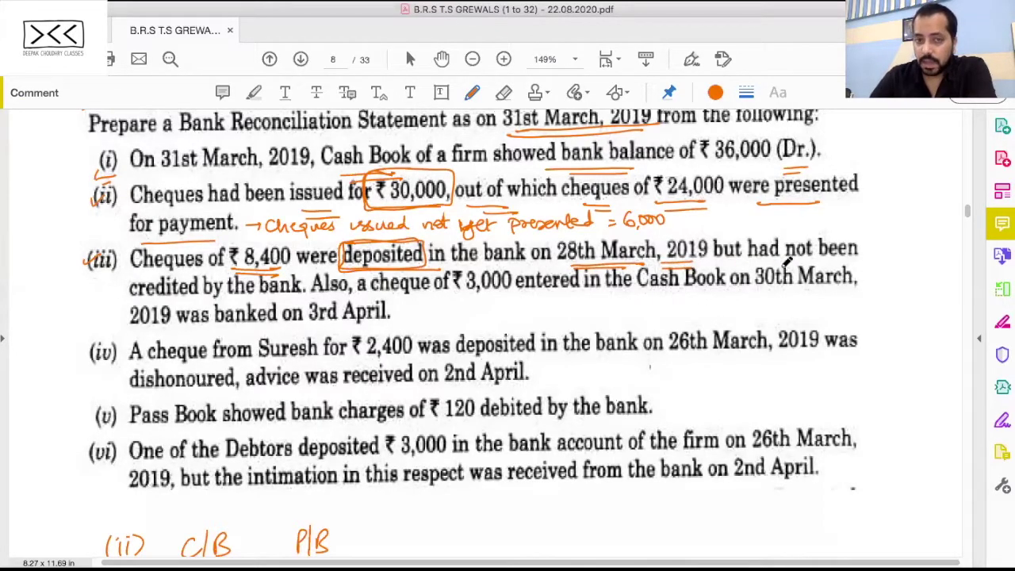
left_click_drag(149, 295, 303, 293)
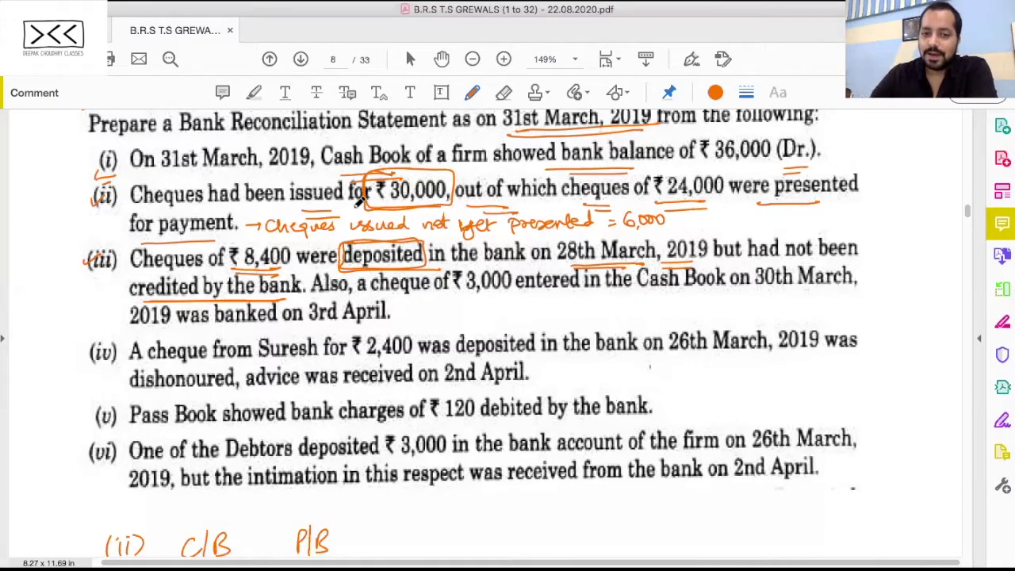
Step: Underline 3,000 and "Cash Book" in item (iii), box "30th March", "banked" and "3rd April", and handwrite "Deposited in the Bank" beside it
left_click_drag(466, 293, 509, 300)
mouse_move(654, 291)
left_mouse_down()
mouse_move(723, 291)
mouse_move(712, 299)
left_mouse_up()
mouse_move(779, 263)
left_mouse_down()
mouse_move(753, 266)
mouse_move(854, 291)
mouse_move(818, 261)
left_mouse_up()
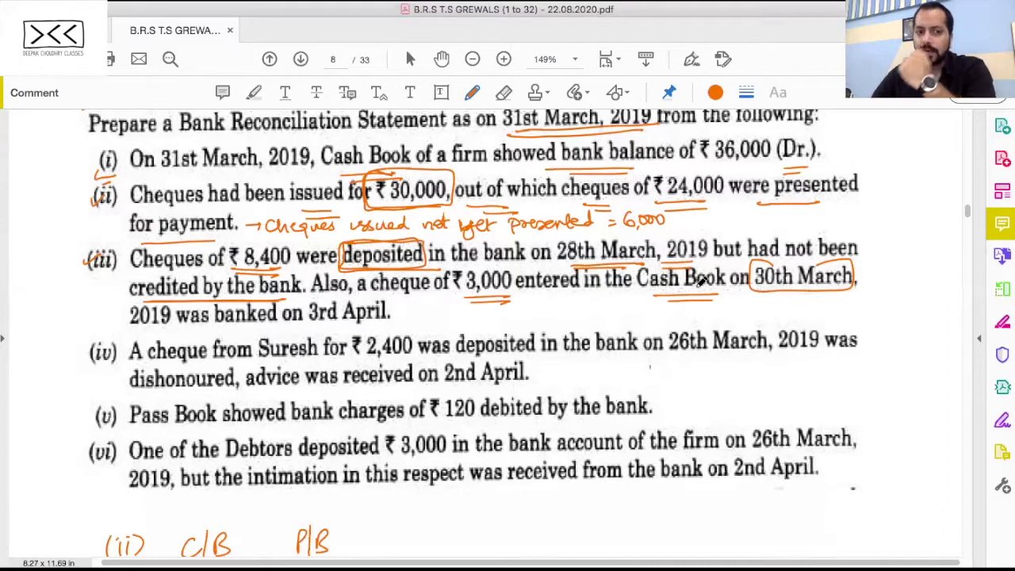
mouse_move(130, 333)
left_mouse_down()
mouse_move(346, 331)
mouse_move(308, 319)
mouse_move(379, 295)
mouse_move(232, 300)
mouse_move(247, 329)
mouse_move(283, 297)
left_mouse_up()
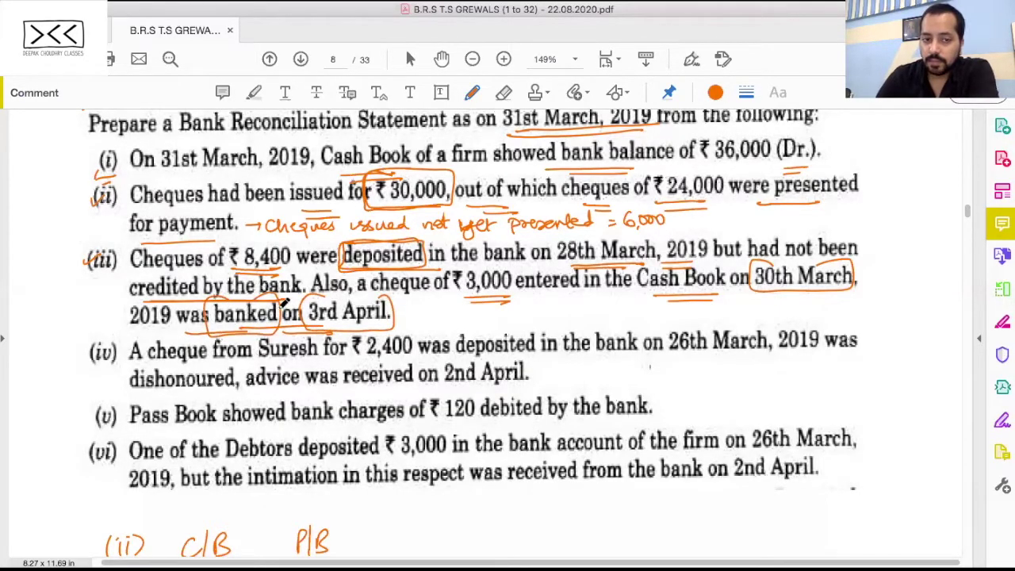
mouse_move(404, 308)
left_mouse_down()
mouse_move(593, 304)
mouse_move(610, 315)
left_mouse_up()
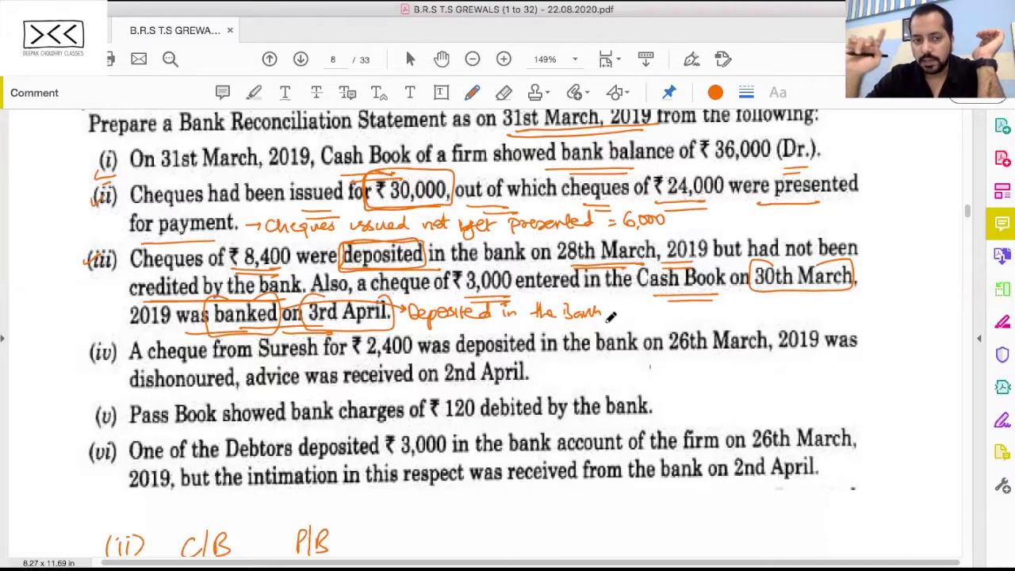
Step: Handwrite a comparison heading for item (iii) beside the item (ii) workings, with underlined C/B and P/B columns
scroll(610, 316, "down", 4)
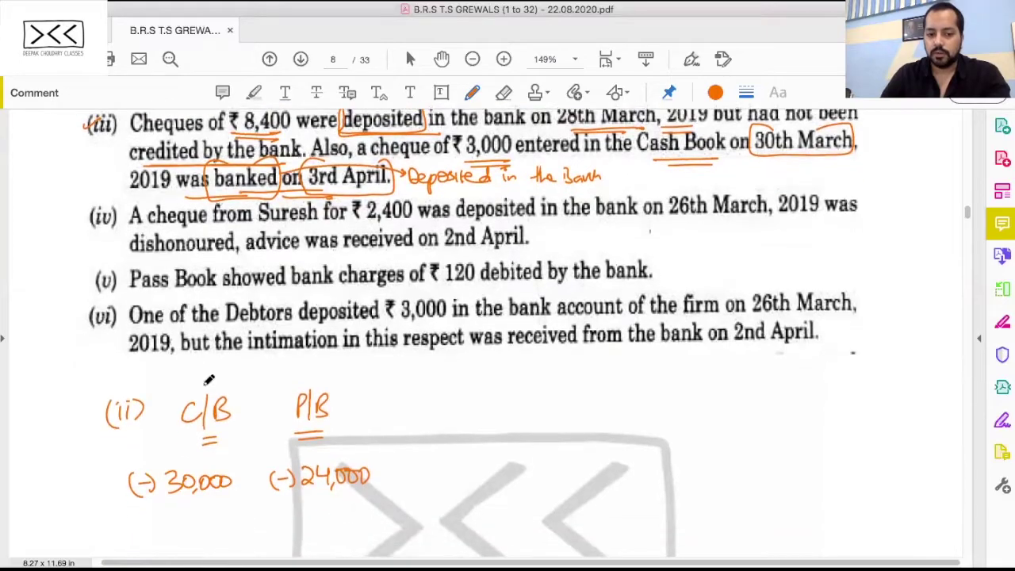
mouse_move(442, 390)
left_mouse_down()
mouse_move(452, 404)
mouse_move(428, 407)
left_mouse_up()
mouse_move(464, 385)
left_mouse_down()
mouse_move(467, 406)
mouse_move(526, 404)
left_mouse_up()
left_click_drag(533, 387, 536, 404)
mouse_move(613, 386)
left_mouse_down()
mouse_move(613, 403)
mouse_move(623, 391)
left_mouse_up()
mouse_move(628, 380)
left_mouse_down()
mouse_move(627, 403)
mouse_move(639, 403)
mouse_move(626, 409)
left_mouse_up()
left_click_drag(616, 413, 626, 413)
left_click_drag(512, 418, 522, 417)
Step: Write +8,400 and +3,000 under C/B and xxx for each under P/B in the item (iii) comparison, and box the C/B amounts
mouse_move(511, 422)
left_mouse_down()
mouse_move(522, 421)
mouse_move(501, 448)
left_mouse_up()
left_click_drag(495, 442, 496, 457)
mouse_move(509, 441)
left_mouse_down()
mouse_move(512, 457)
mouse_move(531, 448)
left_mouse_up()
mouse_move(529, 440)
left_mouse_down()
mouse_move(529, 456)
mouse_move(541, 443)
left_mouse_up()
left_click_drag(551, 442, 551, 443)
left_click_drag(620, 430, 631, 444)
mouse_move(631, 430)
left_mouse_down()
mouse_move(621, 444)
mouse_move(643, 444)
left_mouse_up()
mouse_move(643, 429)
left_mouse_down()
mouse_move(633, 444)
mouse_move(655, 443)
left_mouse_up()
left_click_drag(655, 429, 644, 443)
left_click_drag(490, 480, 504, 480)
mouse_move(497, 472)
left_mouse_down()
mouse_move(498, 490)
mouse_move(528, 488)
left_mouse_up()
left_click_drag(539, 471, 546, 484)
left_click_drag(557, 471, 558, 483)
left_click_drag(620, 466, 630, 477)
mouse_move(630, 466)
left_mouse_down()
mouse_move(620, 477)
mouse_move(642, 477)
left_mouse_up()
mouse_move(642, 466)
left_mouse_down()
mouse_move(632, 477)
mouse_move(652, 463)
mouse_move(643, 478)
left_mouse_up()
mouse_move(473, 434)
left_mouse_down()
mouse_move(523, 503)
mouse_move(567, 424)
mouse_move(539, 484)
mouse_move(511, 498)
left_mouse_up()
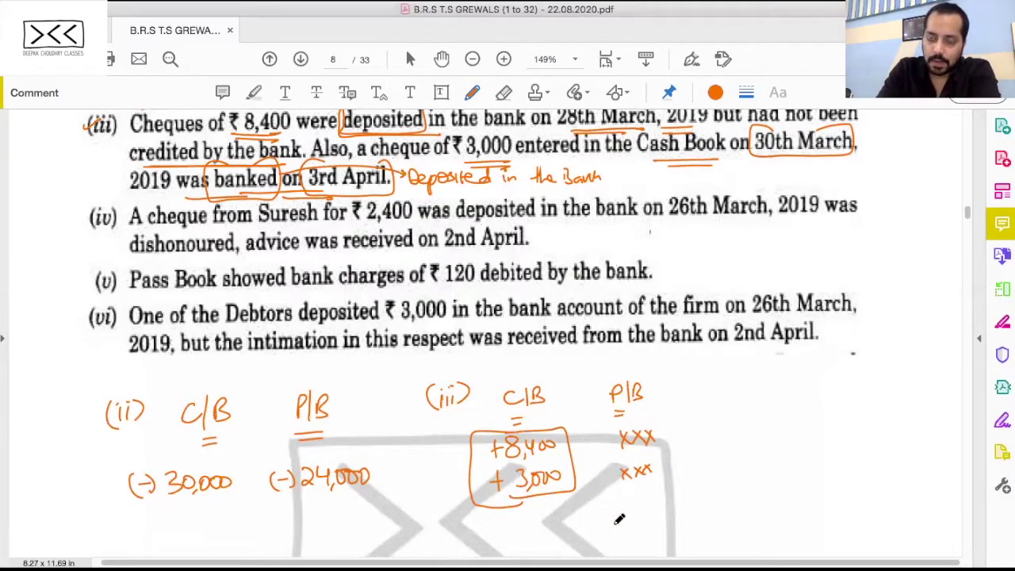
scroll(619, 519, "up", 3)
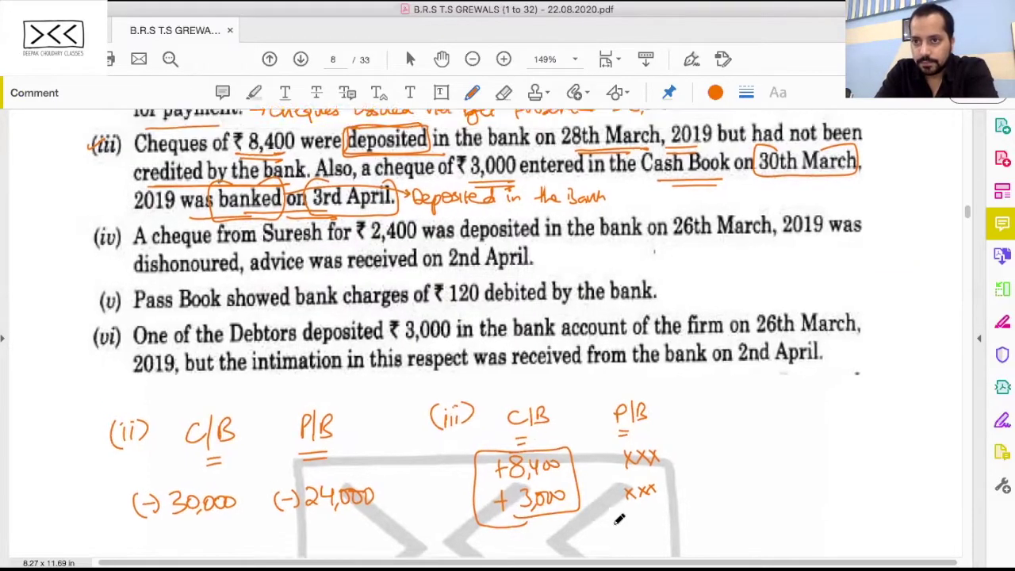
scroll(619, 519, "down", 2)
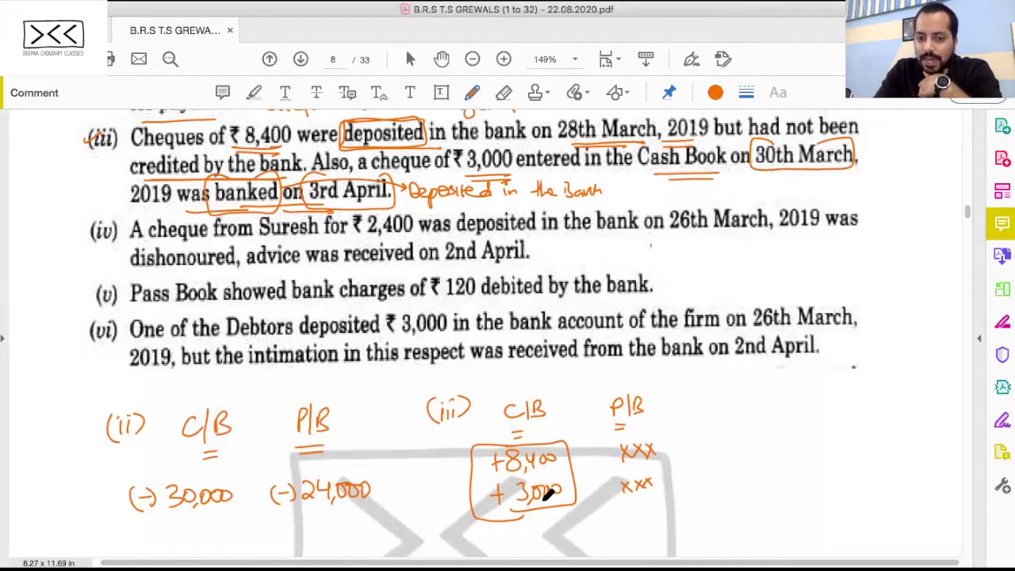
scroll(565, 519, "down", 2)
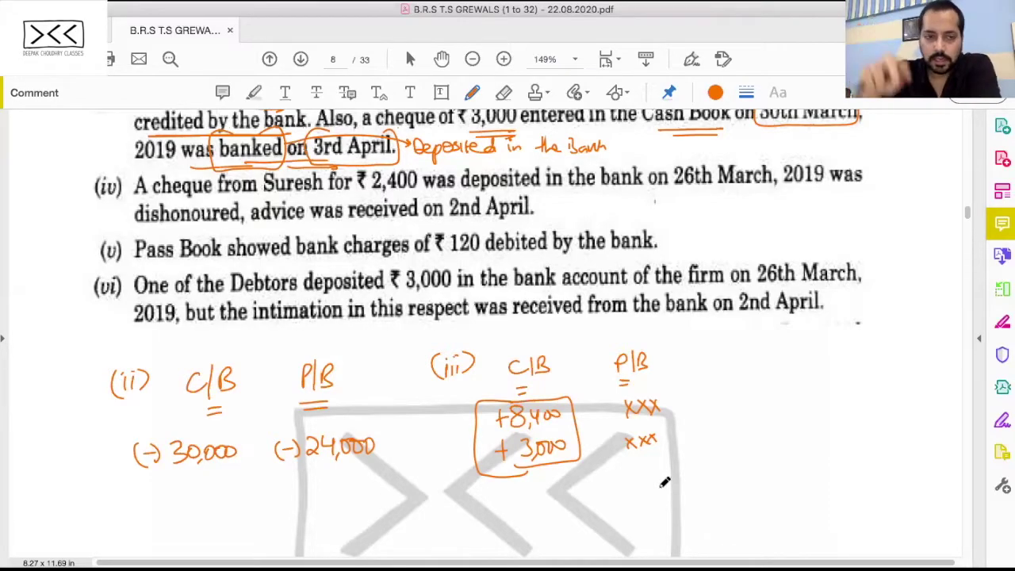
scroll(664, 482, "up", 3)
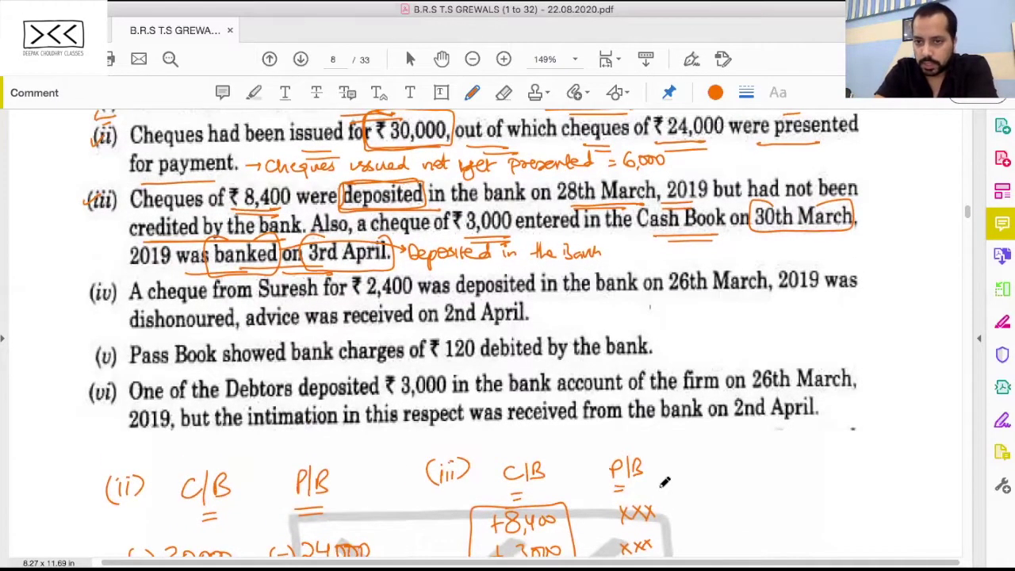
scroll(664, 482, "down", 2)
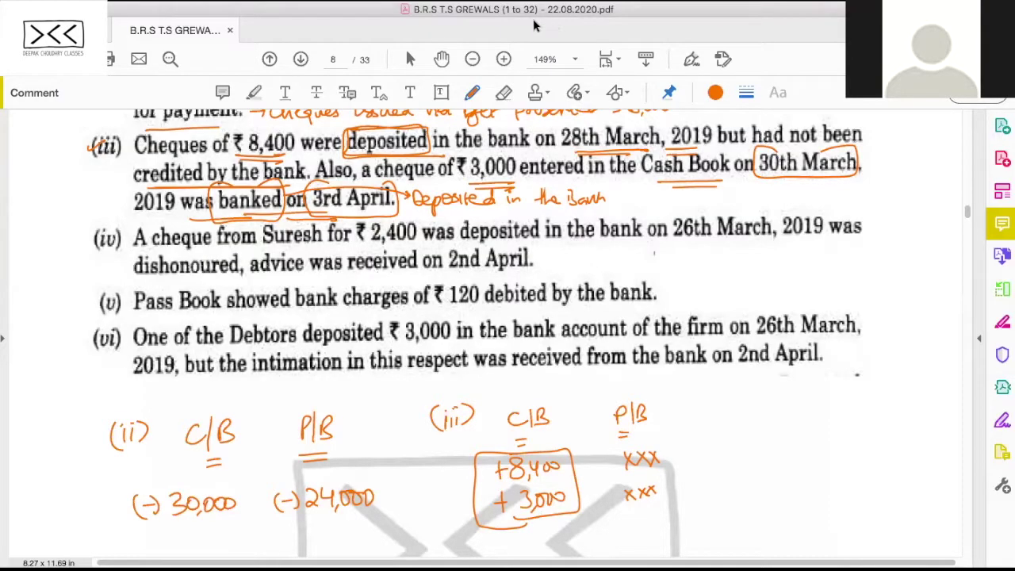
Step: Switch to the Excel workbook and enter "(III) CHEQUES DEPOSITED NOT YET" in B12 and "CREDITED" in B13
key("super+Tab")
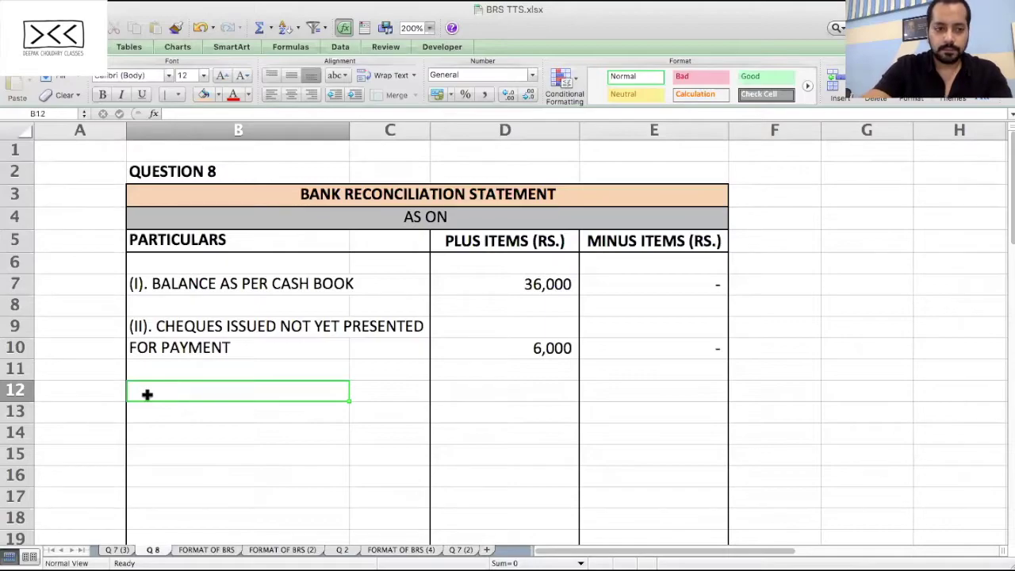
type("(I")
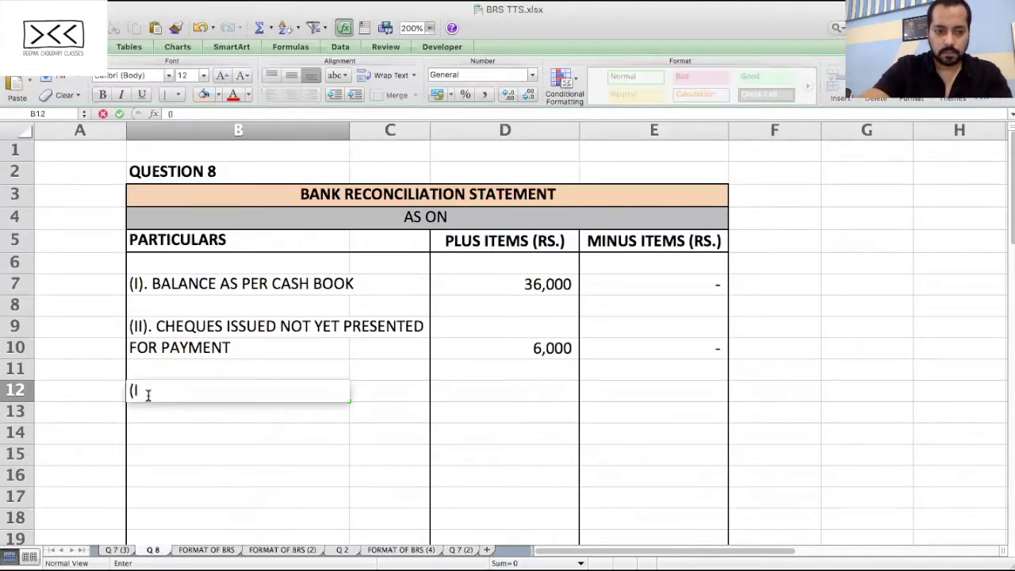
type("II) CHEQUES DEPOSITED")
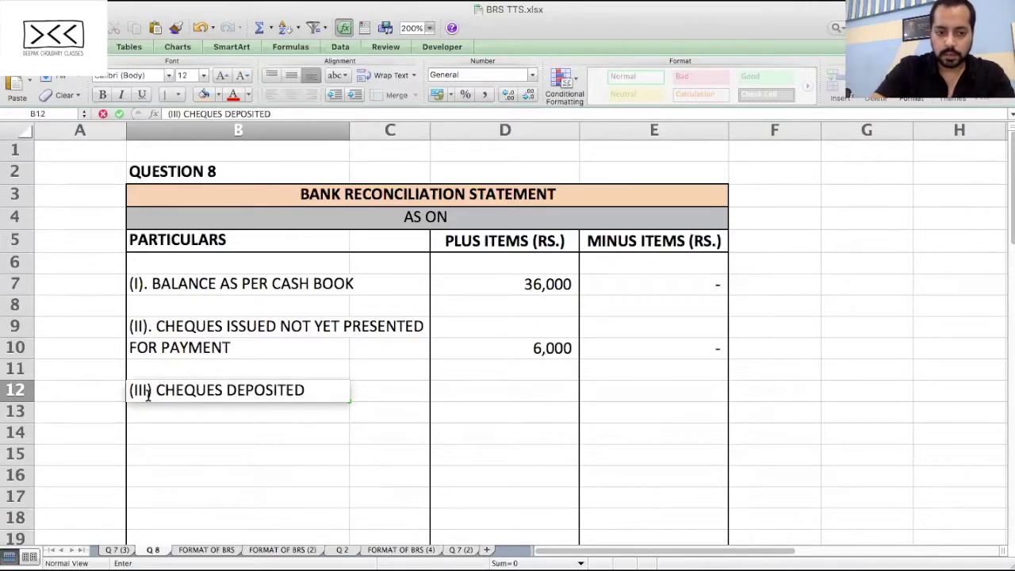
type(" NOT YET")
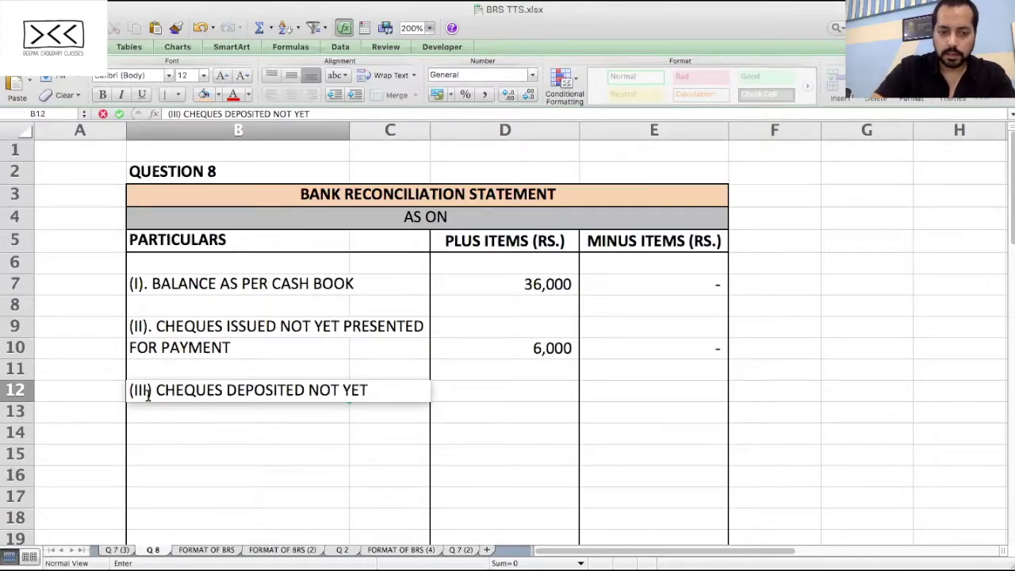
key("Return")
type("CREDITED")
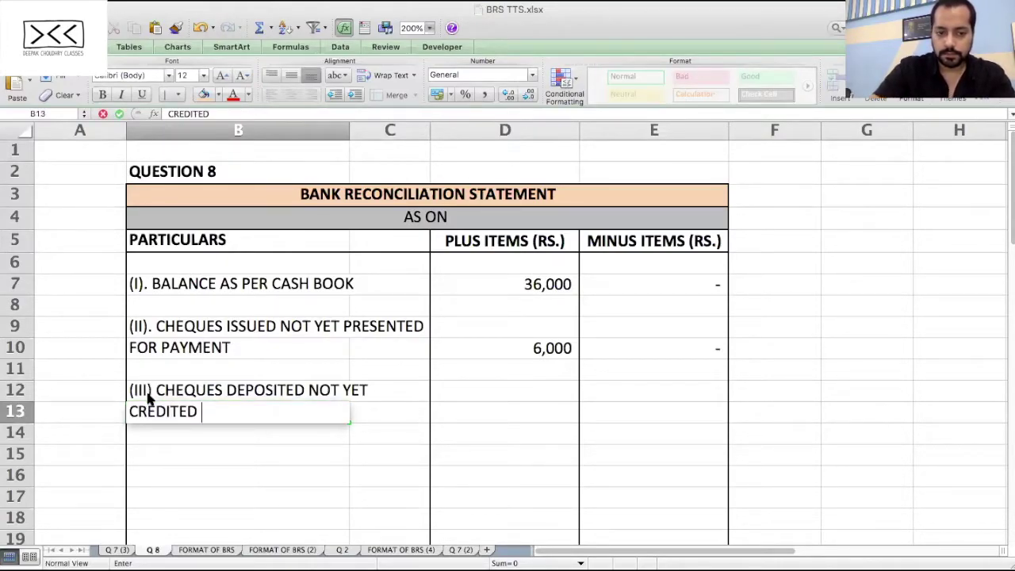
Step: Enter 8,400 as minus item for the uncredited cheques in E13
key("Tab")
key("Tab")
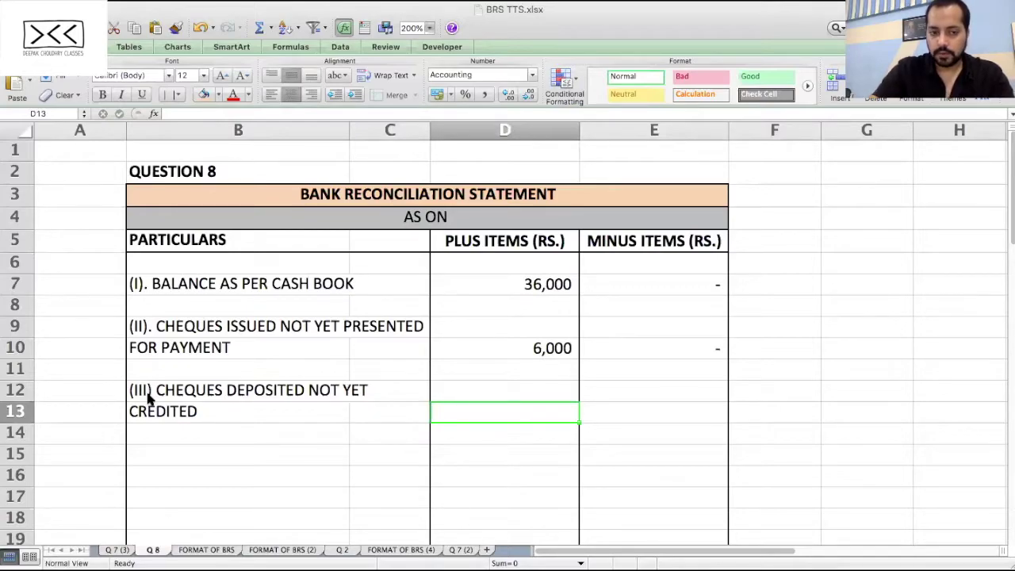
key("Tab")
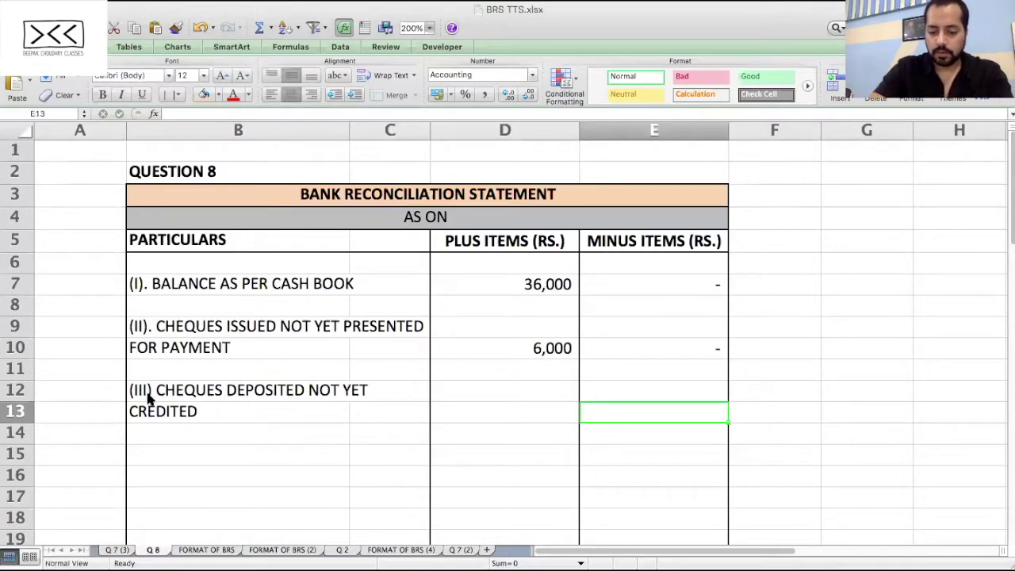
type("8,4000")
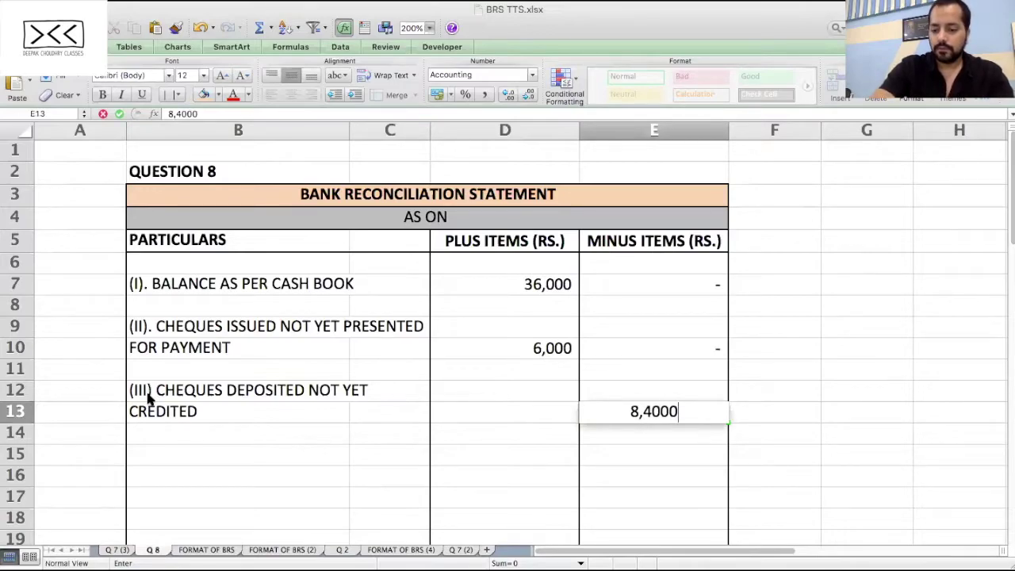
key("Return")
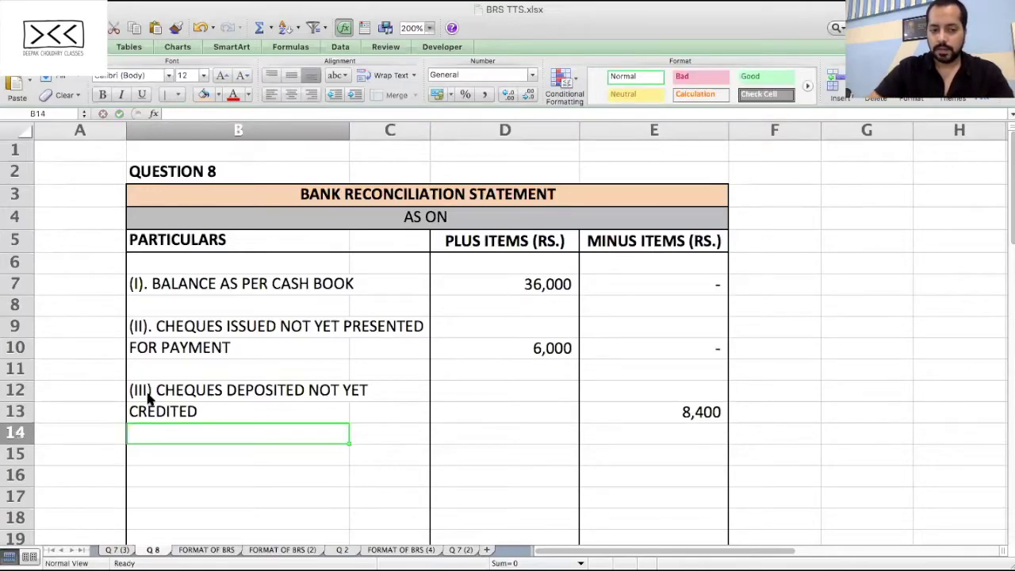
Step: Enter "CHEQUE ENTERED IN THE CASH BOOK" in B15 and "NOT BANKED" in B16
key("Return")
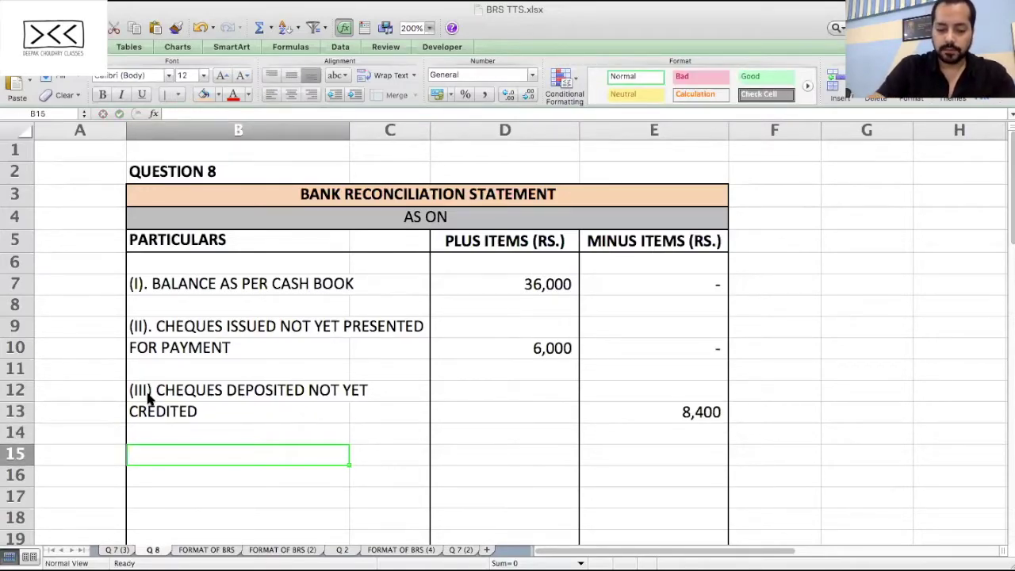
type("CHEQUE ENTERED")
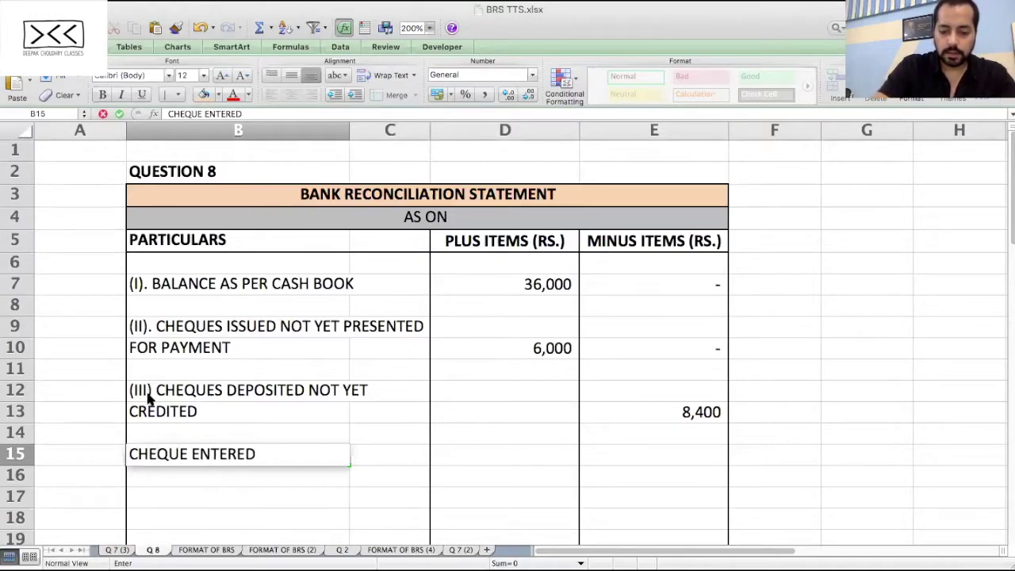
type(" IN THE CASH BOOK")
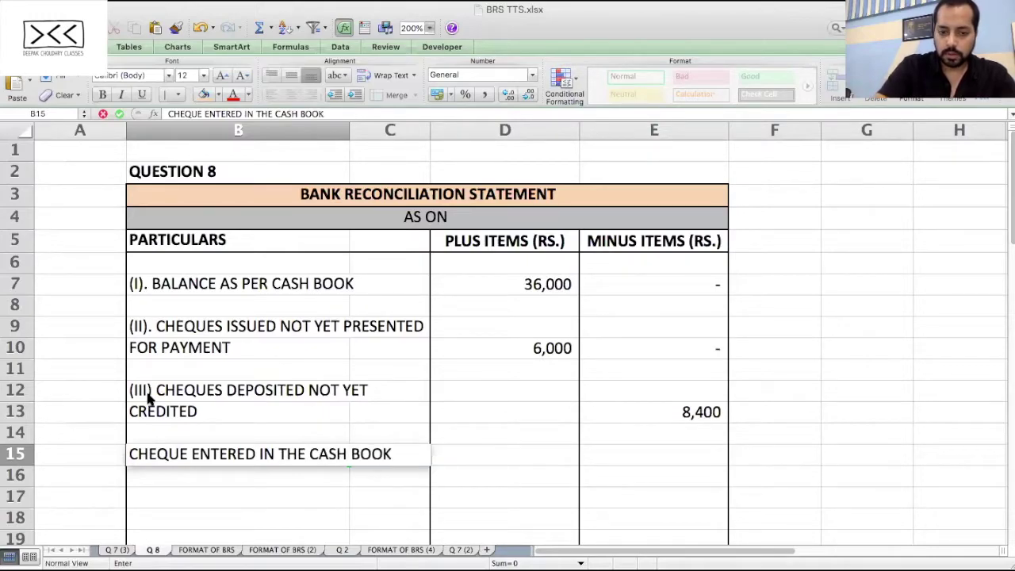
key("Return")
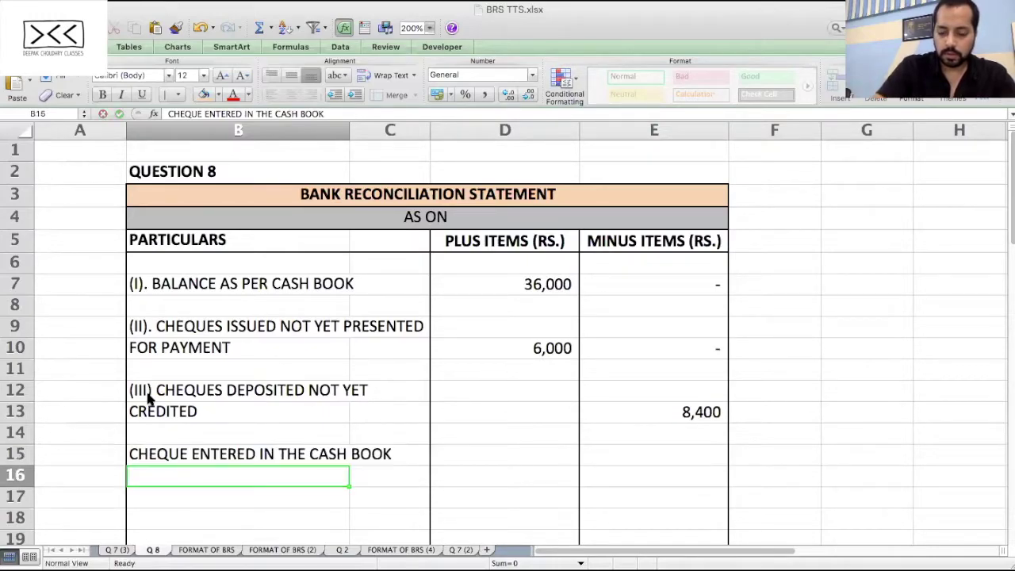
type("NOT BANKED")
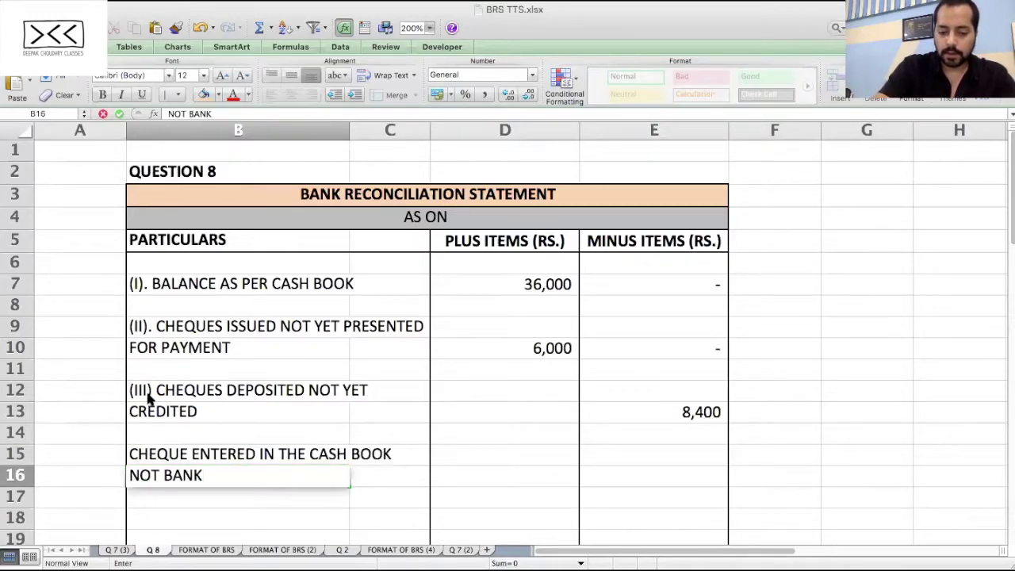
Step: Enter 3,000 as minus item for the cheque not banked in E16
key("Tab")
key("Tab")
key("Tab")
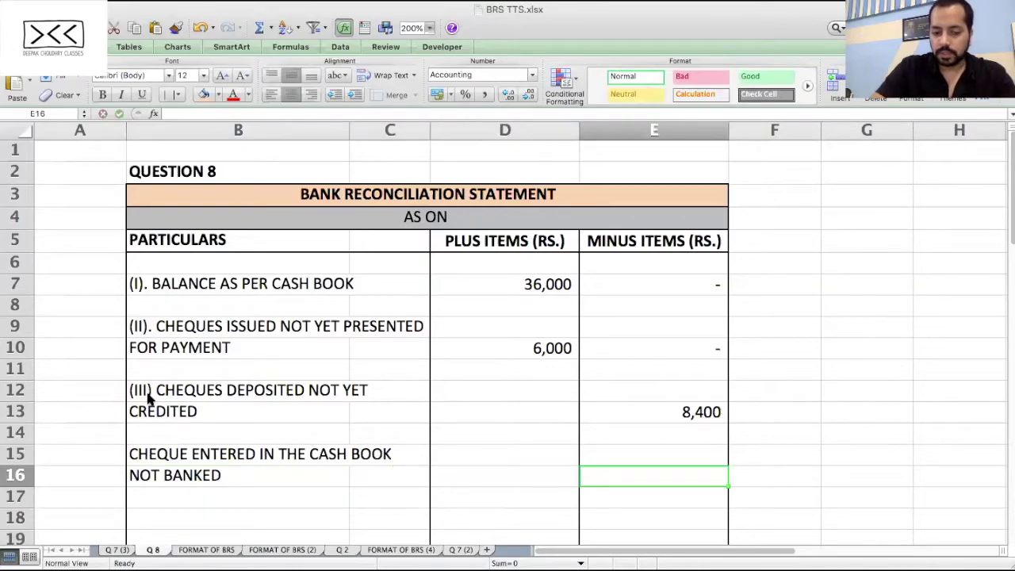
type("3,000")
key("Return")
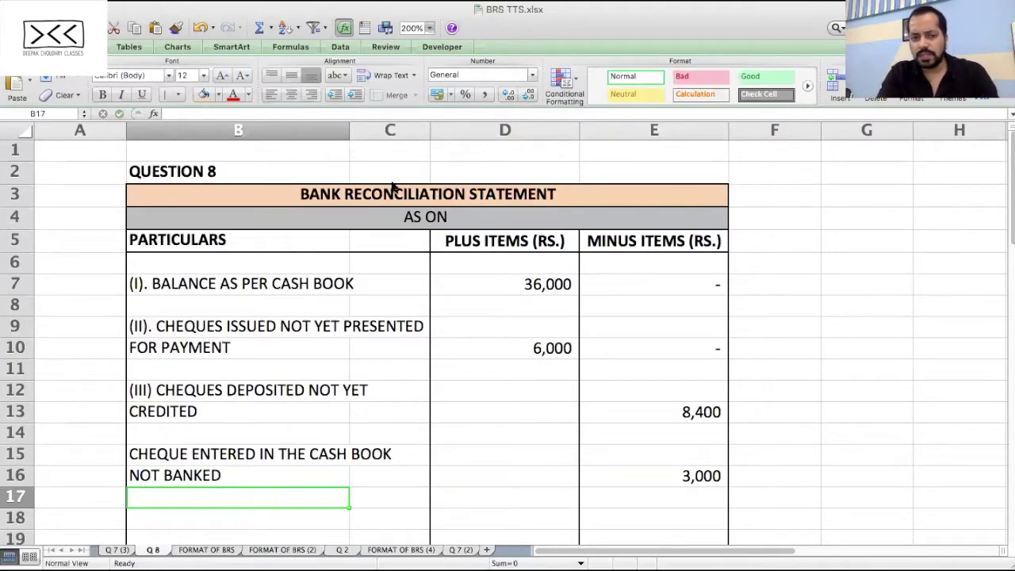
Step: Switch to the PDF and mark up item (iv): underline the payer's name, 2,400 and "bank", and box "deposited" and "26th March, 2019"
key("super+Tab")
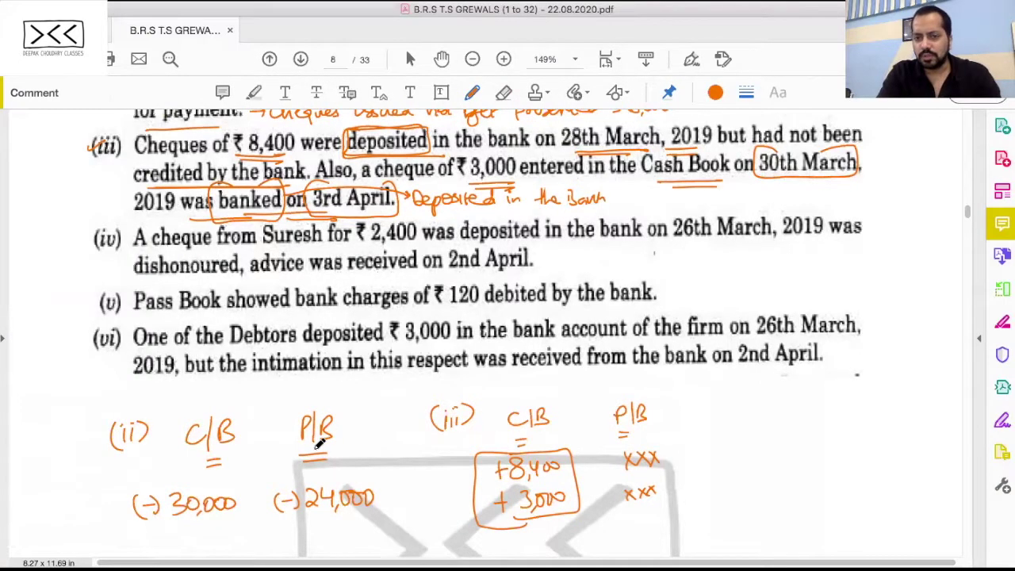
scroll(319, 444, "up", 1)
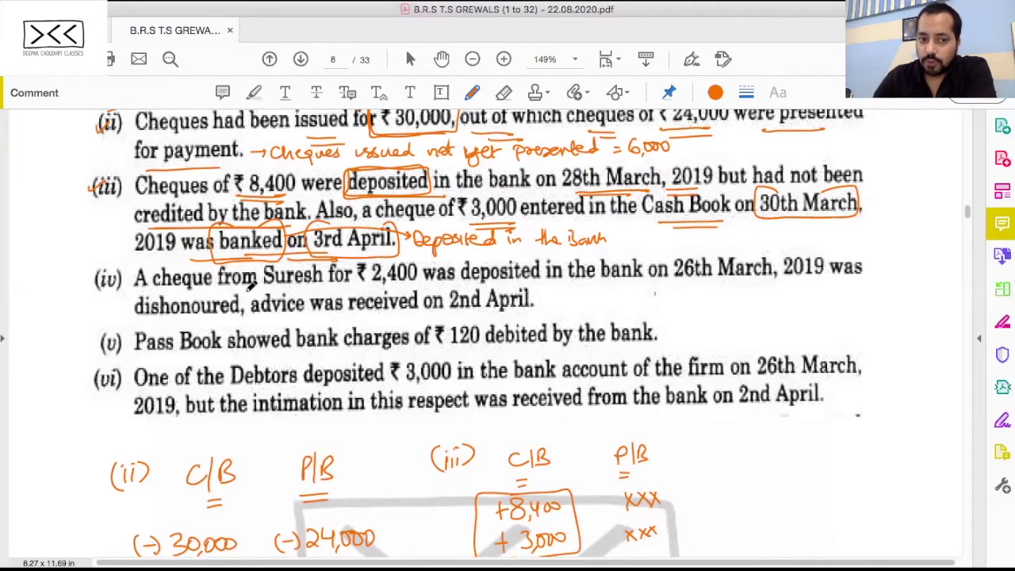
mouse_move(370, 289)
left_mouse_down()
mouse_move(548, 269)
mouse_move(476, 254)
mouse_move(453, 284)
left_mouse_up()
left_click_drag(593, 290, 608, 290)
mouse_move(691, 246)
left_mouse_down()
mouse_move(664, 265)
mouse_move(810, 282)
mouse_move(824, 240)
mouse_move(789, 282)
left_mouse_up()
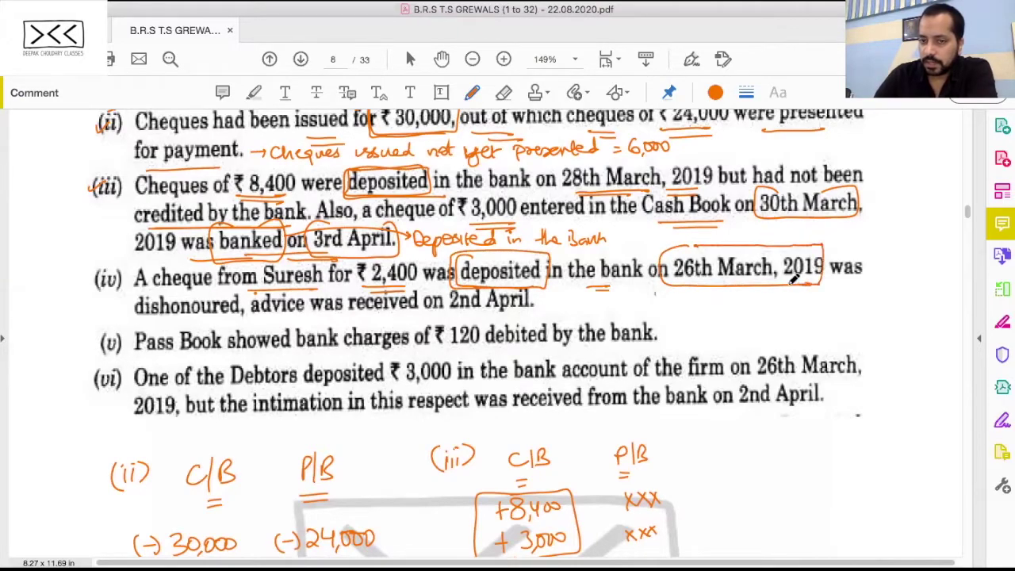
Step: Underline "dishonoured" and "was" in item (iv), box "2nd April.", and handwrite "Imp" in the margin beside the item
left_click_drag(156, 320, 199, 321)
left_click_drag(309, 317, 356, 318)
mouse_move(444, 290)
left_mouse_down()
mouse_move(446, 317)
mouse_move(544, 288)
mouse_move(440, 304)
mouse_move(542, 311)
mouse_move(444, 317)
left_mouse_up()
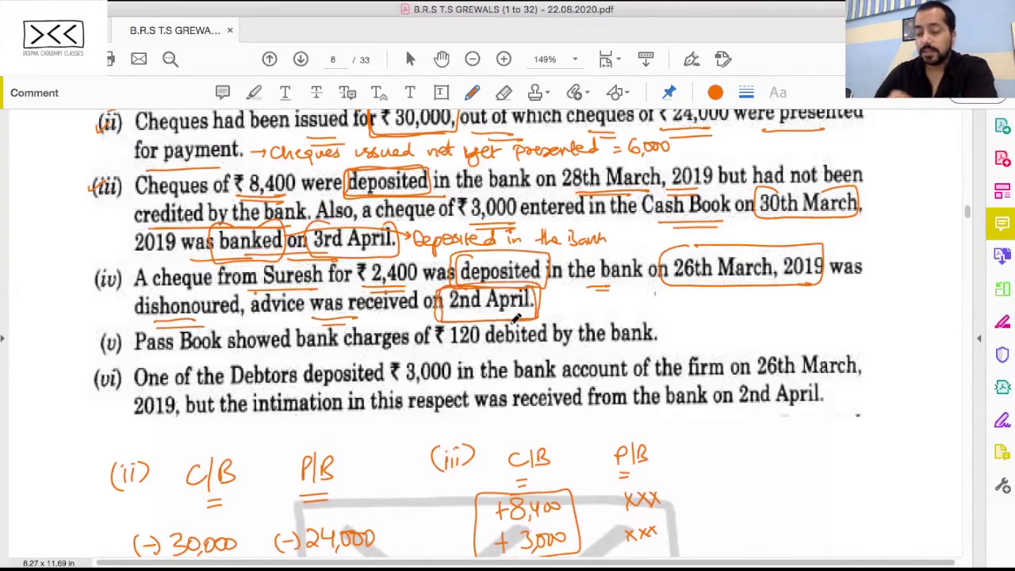
mouse_move(50, 282)
left_mouse_down()
mouse_move(63, 296)
mouse_move(84, 274)
mouse_move(86, 305)
left_mouse_up()
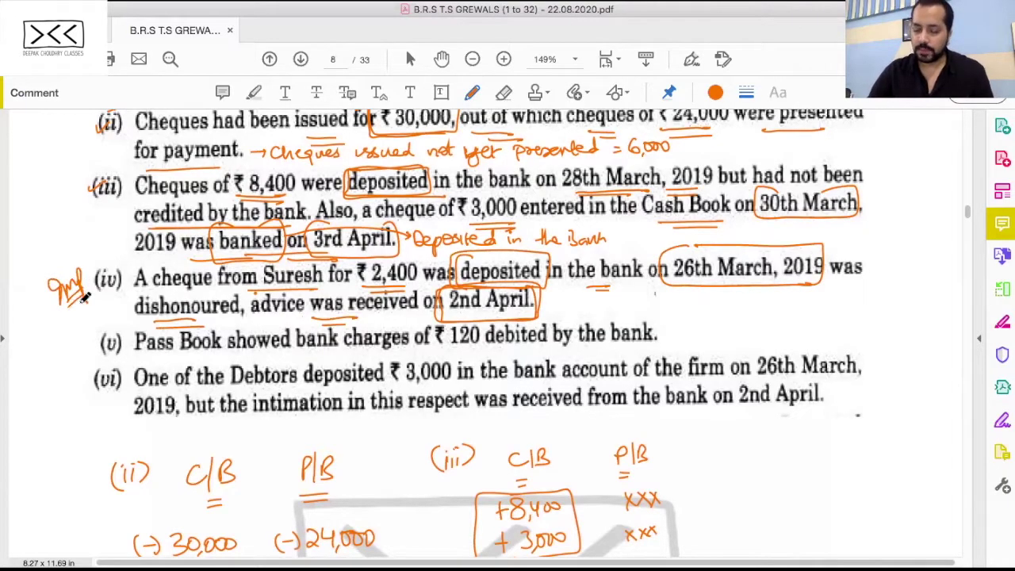
Step: Handwrite working note (iv) beside note (iii), with underlined C/B and P/B headings and +2,400 beneath each
scroll(77, 330, "down", 3)
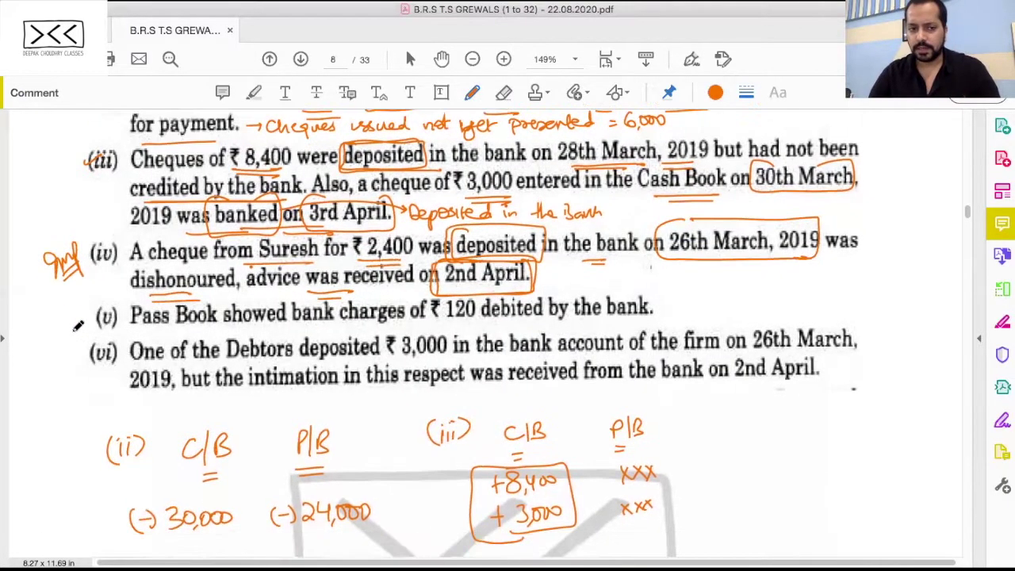
mouse_move(715, 333)
left_mouse_down()
mouse_move(793, 336)
mouse_move(786, 324)
mouse_move(793, 335)
mouse_move(872, 324)
mouse_move(895, 310)
mouse_move(907, 317)
mouse_move(894, 340)
left_mouse_up()
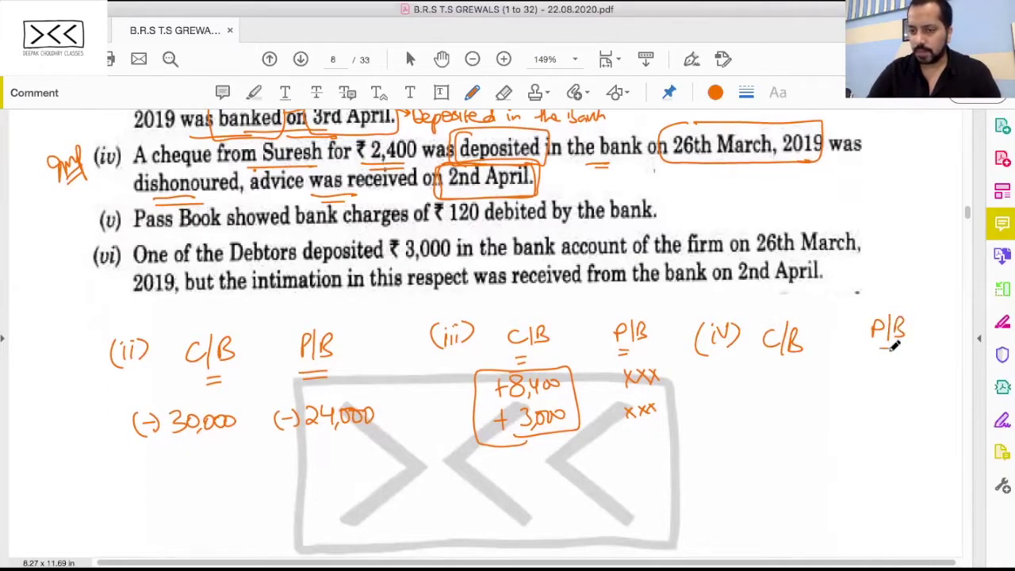
left_click_drag(765, 363, 775, 371)
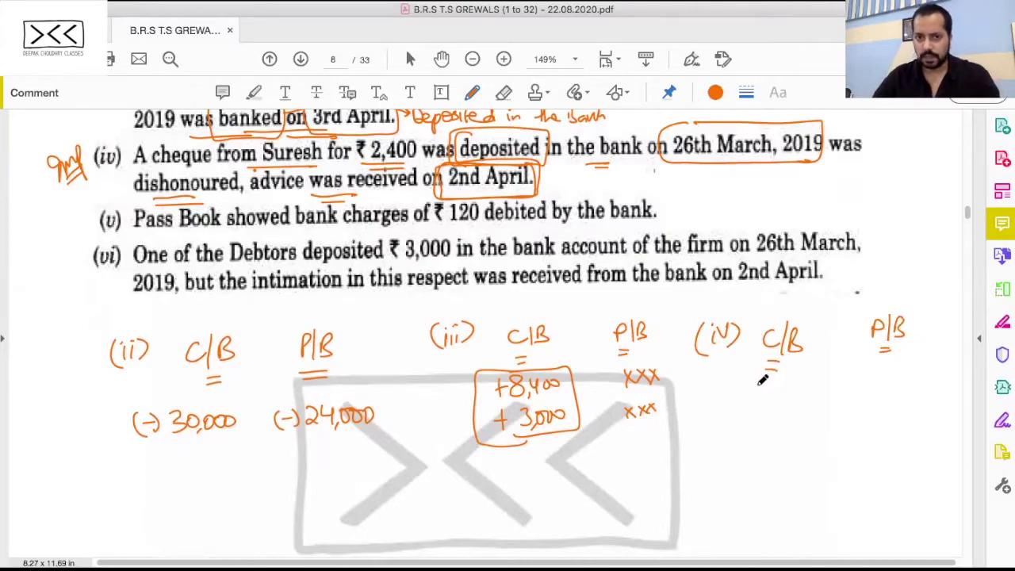
mouse_move(745, 388)
left_mouse_down()
mouse_move(746, 397)
mouse_move(765, 385)
mouse_move(783, 396)
mouse_move(871, 385)
left_mouse_up()
mouse_move(865, 378)
left_mouse_down()
mouse_move(866, 391)
mouse_move(891, 394)
left_mouse_up()
left_click_drag(899, 376, 910, 388)
left_click_drag(913, 378, 919, 387)
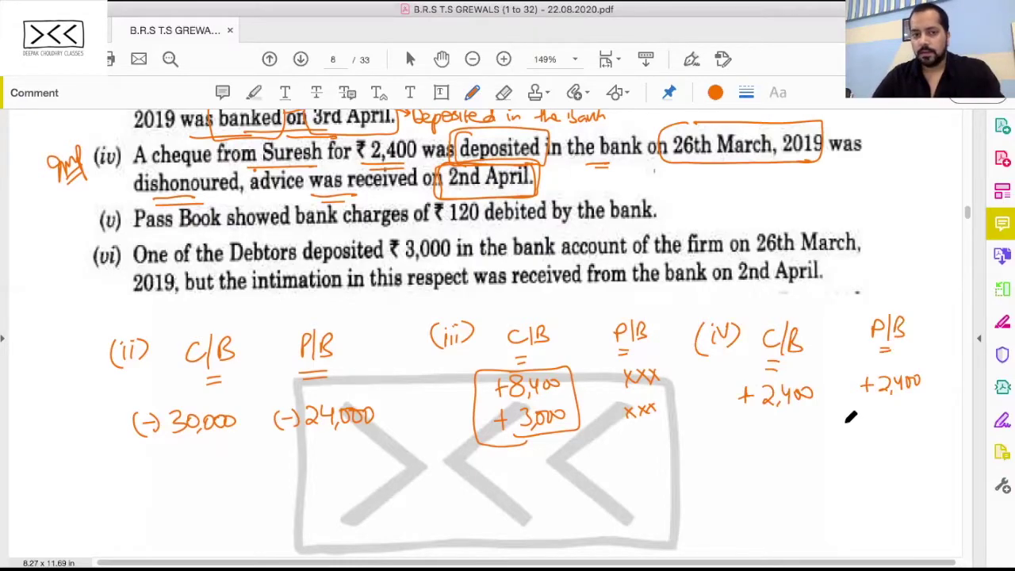
Step: Write -2,400 under P/B and "xxx" under C/B in the second row of working note (iv)
scroll(840, 421, "up", 3)
scroll(824, 436, "down", 5)
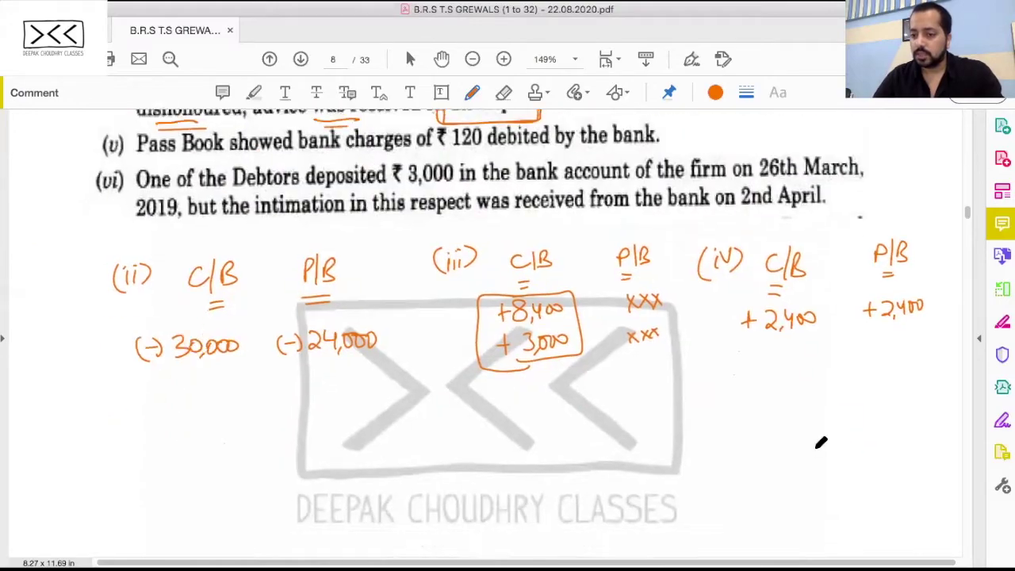
scroll(840, 428, "right", 1)
mouse_move(866, 346)
left_mouse_down()
mouse_move(915, 351)
mouse_move(921, 341)
left_mouse_up()
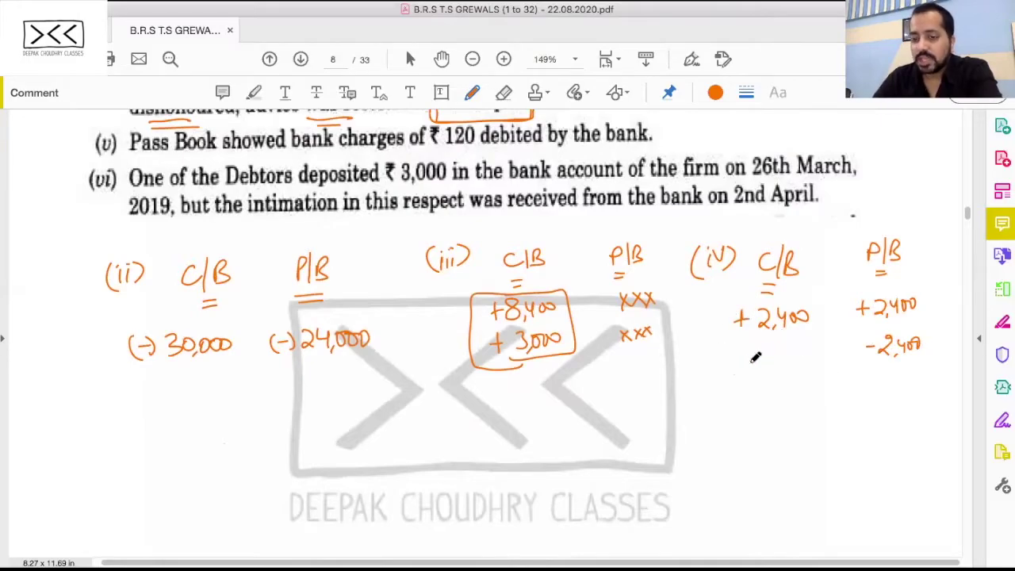
mouse_move(753, 363)
left_mouse_down()
mouse_move(767, 366)
mouse_move(789, 346)
mouse_move(780, 361)
left_mouse_up()
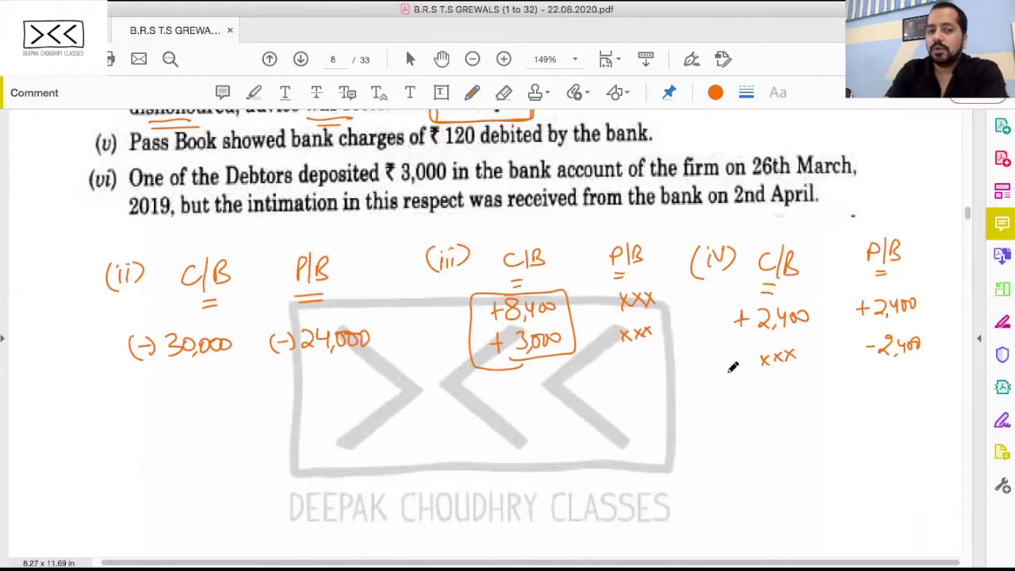
Step: Tick and box the two +2,400 entries in working note (iv), and write "D/H" beside -2,400
scroll(701, 361, "up", 1)
scroll(700, 362, "up", 2)
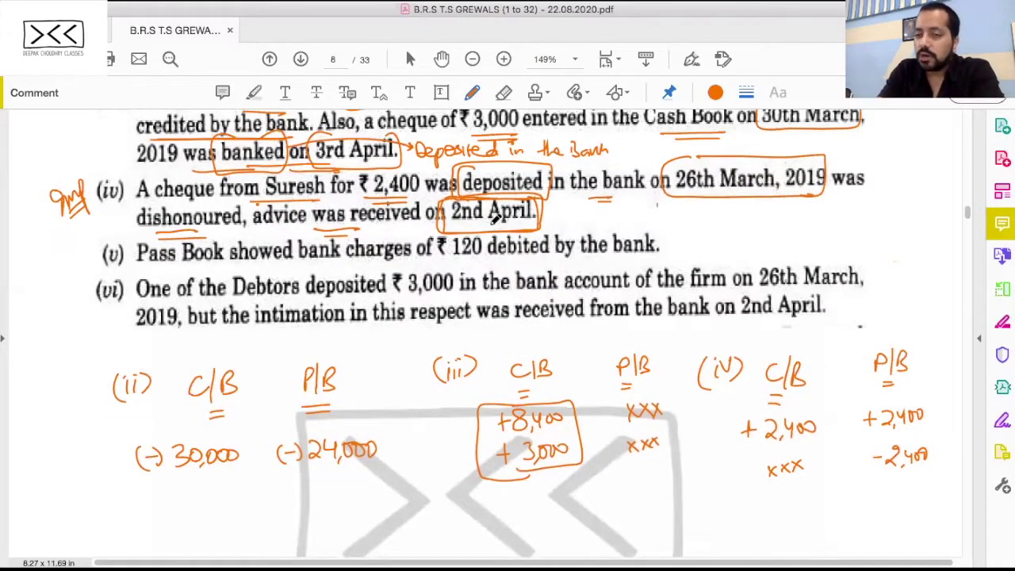
scroll(493, 218, "down", 3)
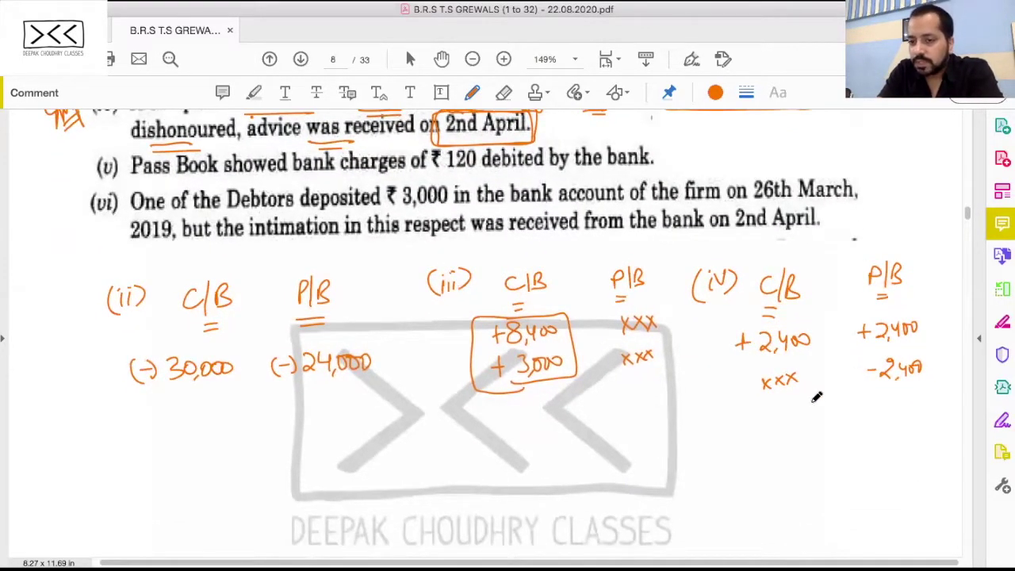
scroll(816, 396, "down", 1)
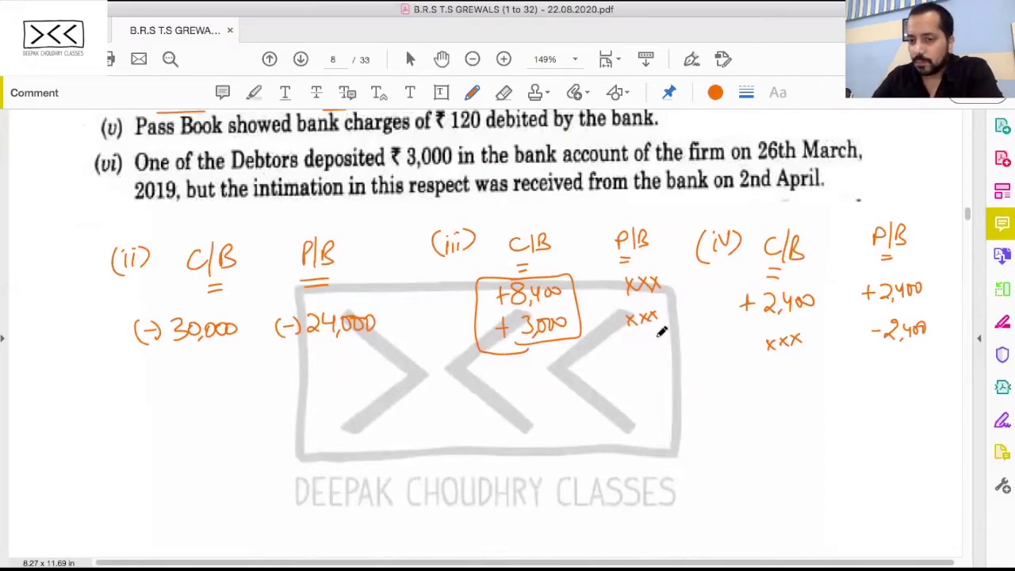
left_click_drag(722, 301, 735, 294)
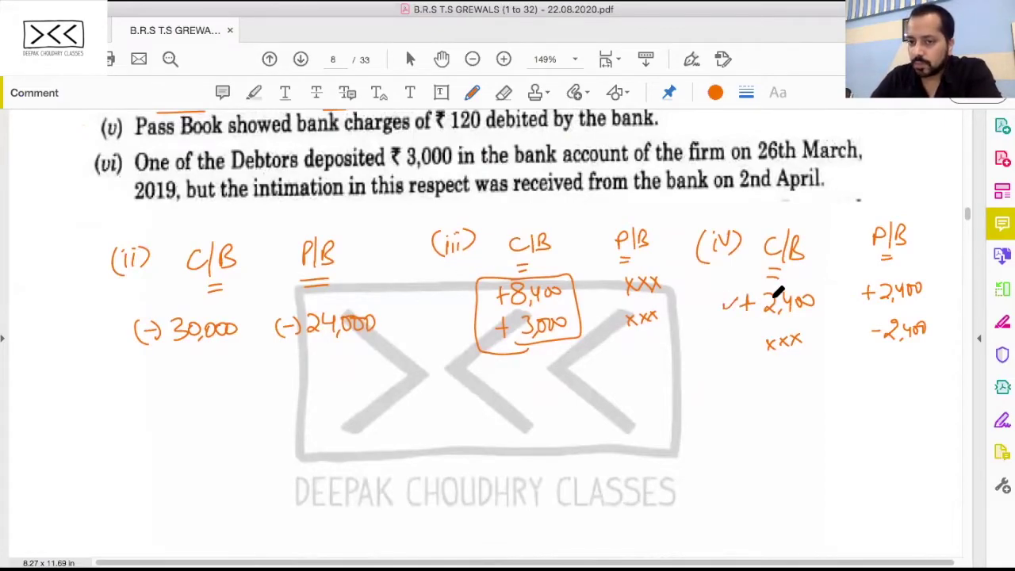
left_click_drag(842, 291, 854, 290)
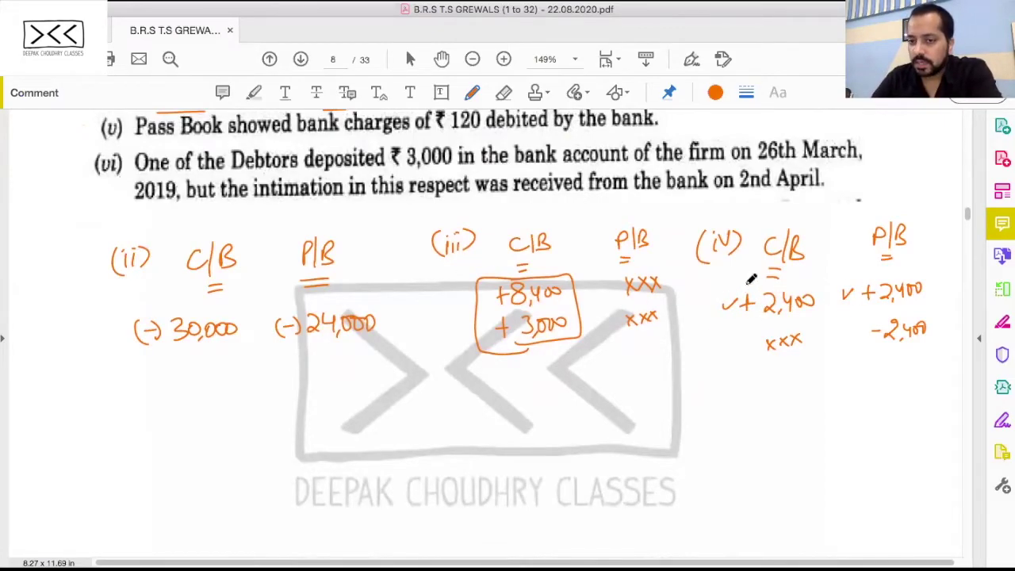
mouse_move(751, 279)
left_mouse_down()
mouse_move(729, 317)
mouse_move(847, 317)
mouse_move(938, 270)
mouse_move(742, 279)
left_mouse_up()
mouse_move(935, 322)
left_mouse_down()
mouse_move(936, 339)
mouse_move(943, 325)
mouse_move(949, 332)
left_mouse_up()
left_click_drag(956, 319, 955, 325)
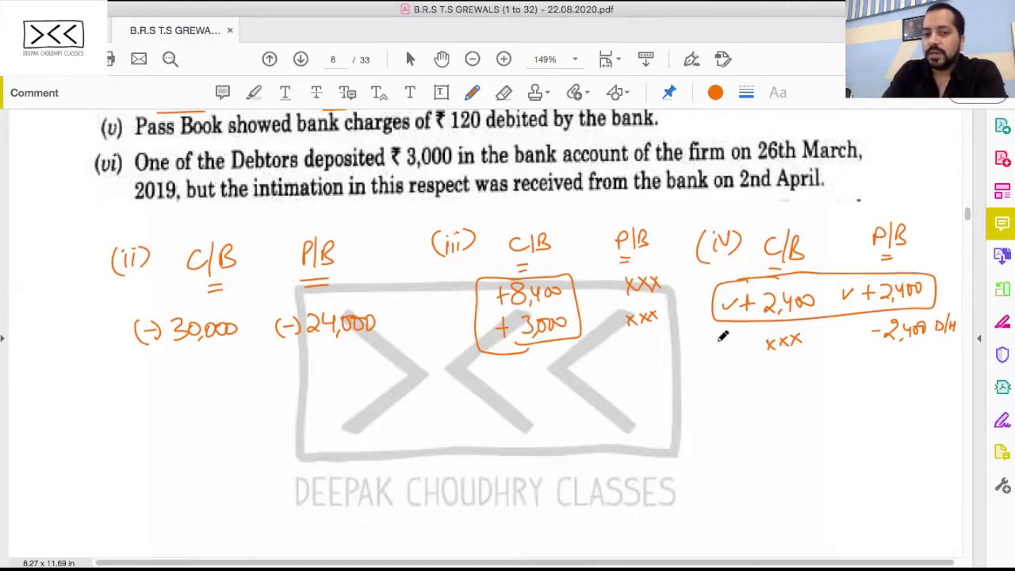
scroll(722, 336, "up", 5)
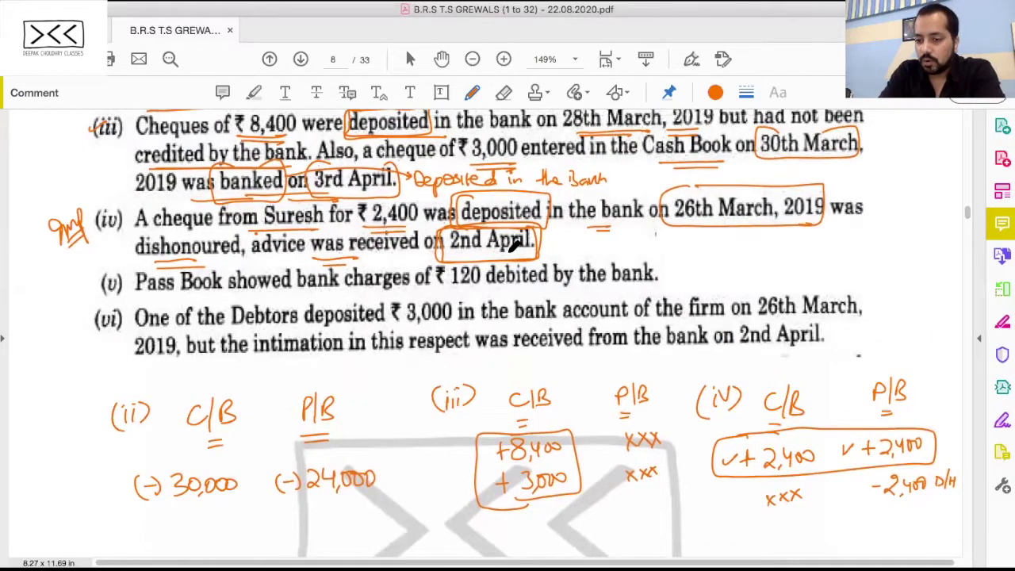
scroll(513, 246, "up", 8)
scroll(513, 247, "down", 6)
scroll(514, 247, "down", 3)
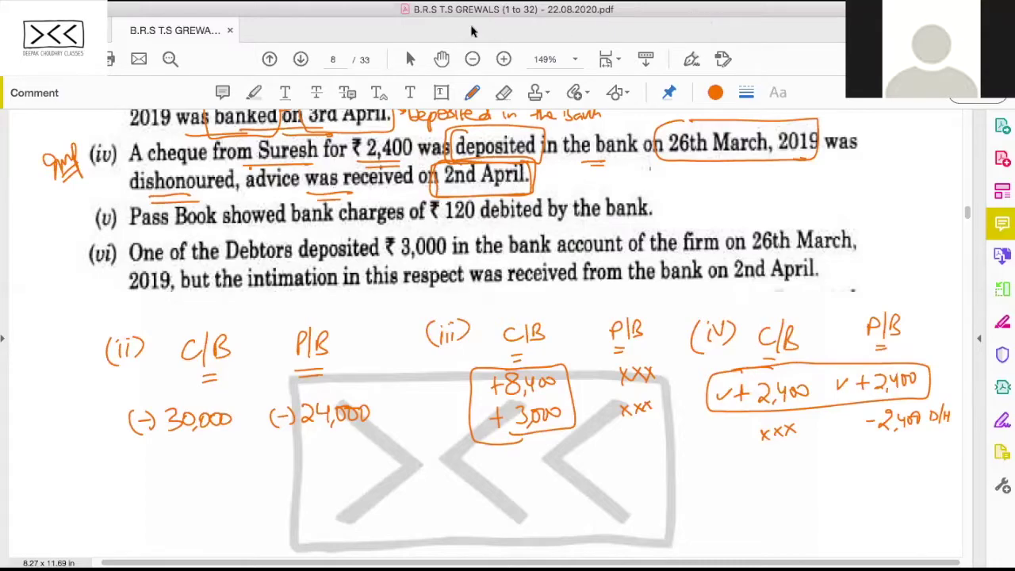
scroll(490, 354, "up", 3)
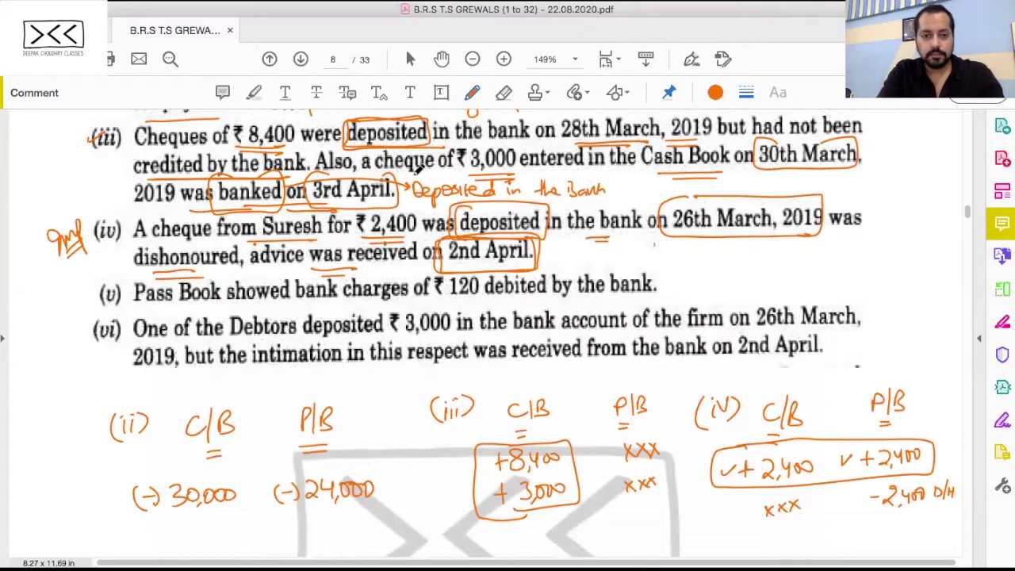
Step: Switch to the Excel sheet and enter "(IV). CHEQUE DISHONOURED NOT" in B18 and "ENTERED IN THE CASH BOOK" in B19
key("super+Tab")
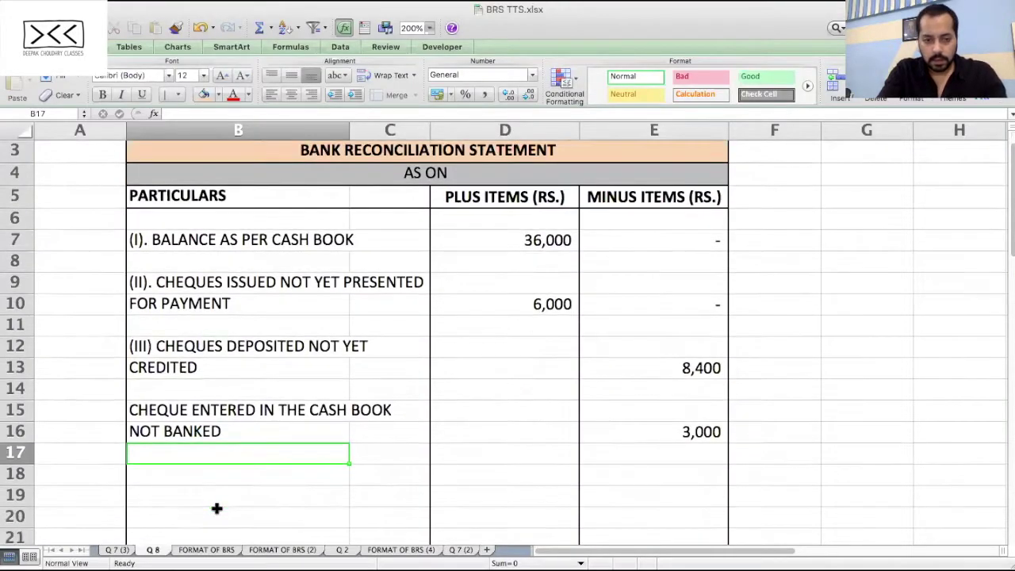
scroll(216, 508, "down", 1)
left_click(160, 451)
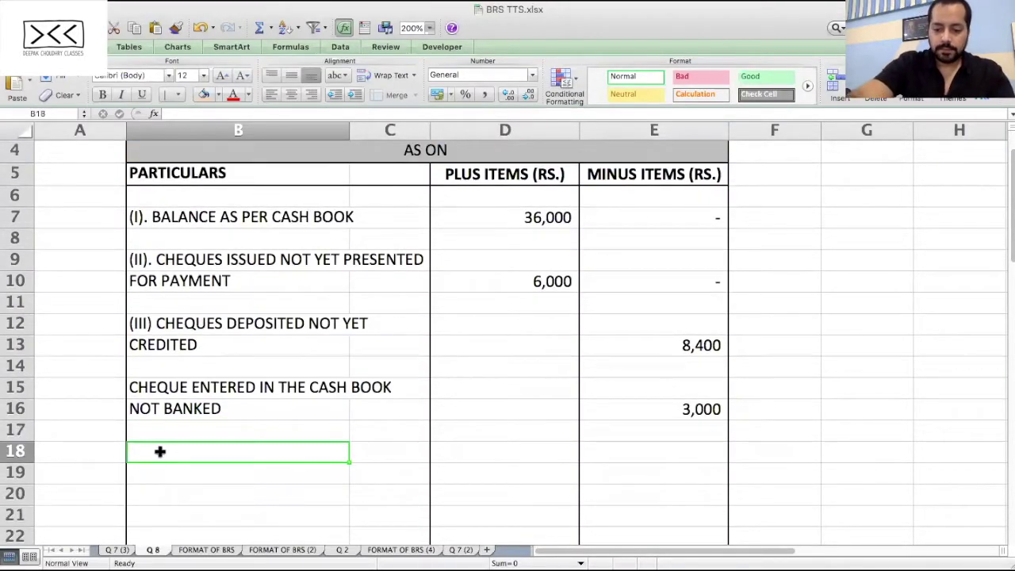
type("(IV)")
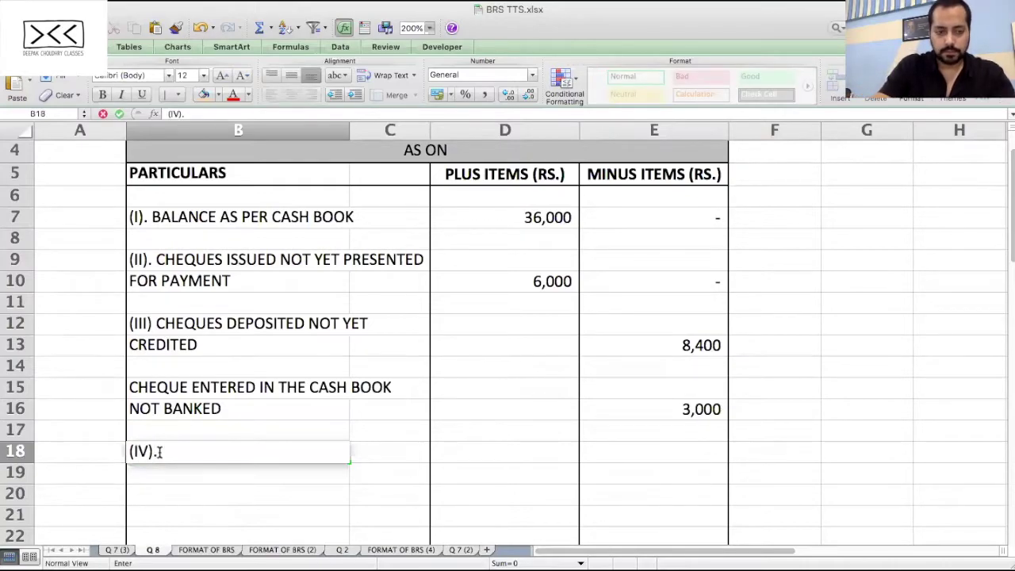
type(". CHEQUE DISHONOURE")
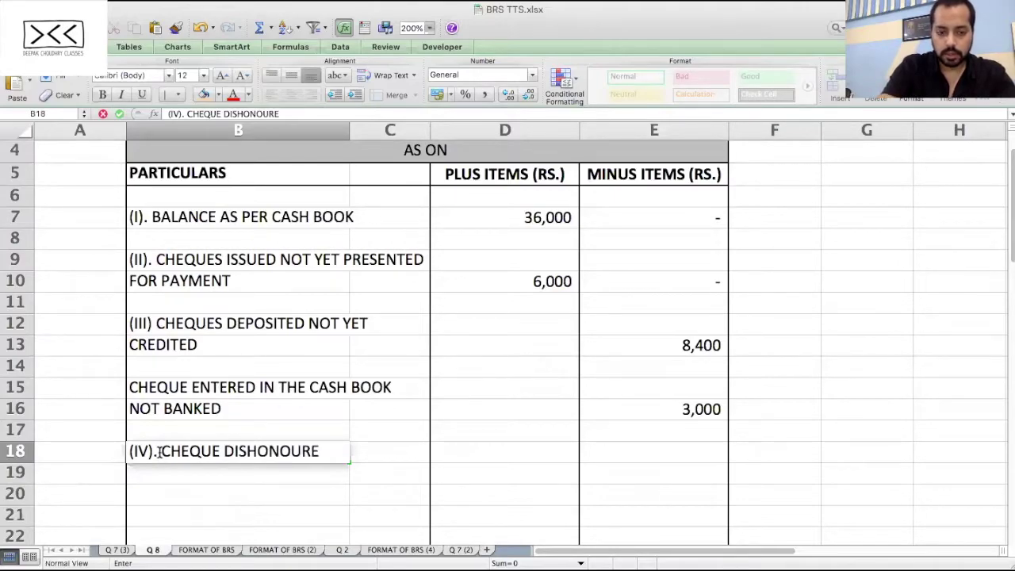
type("D NOT")
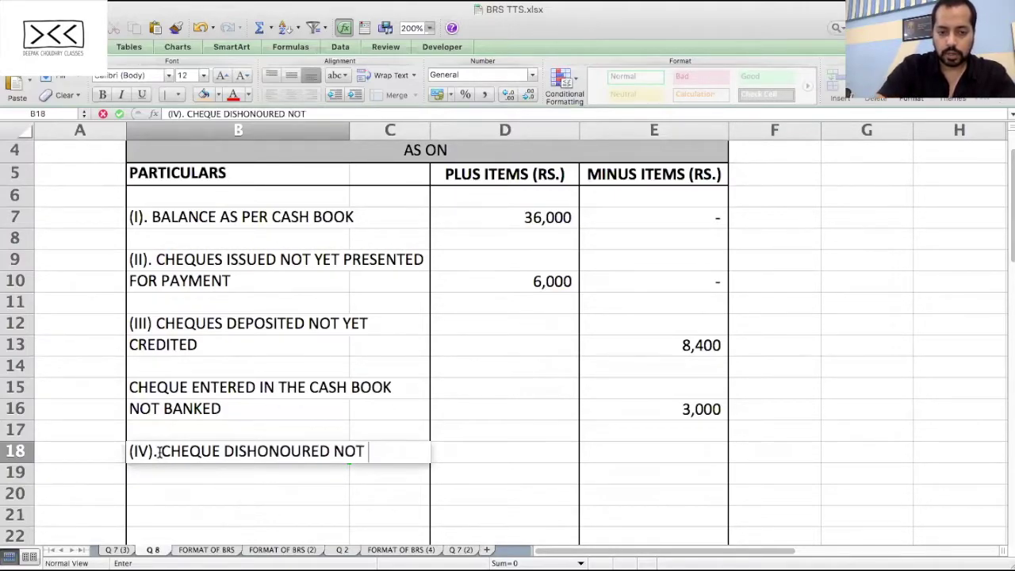
key("Return")
type("ENTERED IN THE")
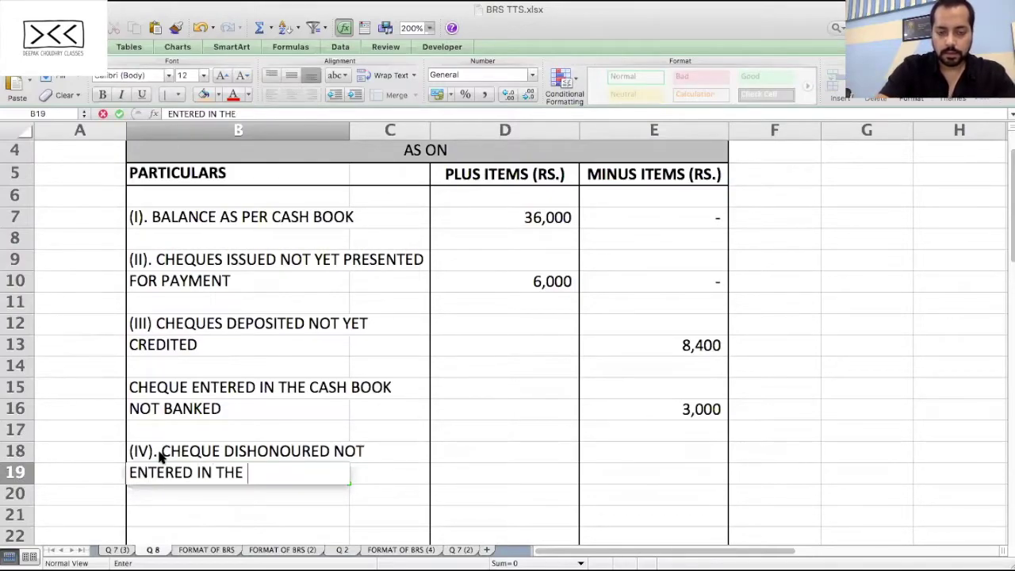
type(" CASH BOOK")
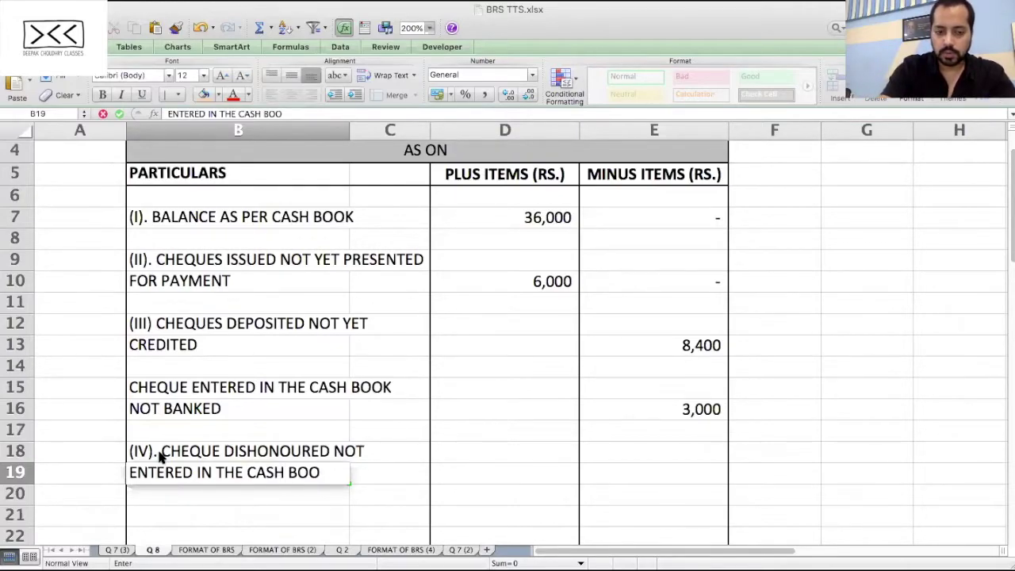
Step: Enter 0 as plus item in D19 and 2,400 as minus item in E19 for the dishonoured cheque
key("Tab")
key("Tab")
type("0")
key("Tab")
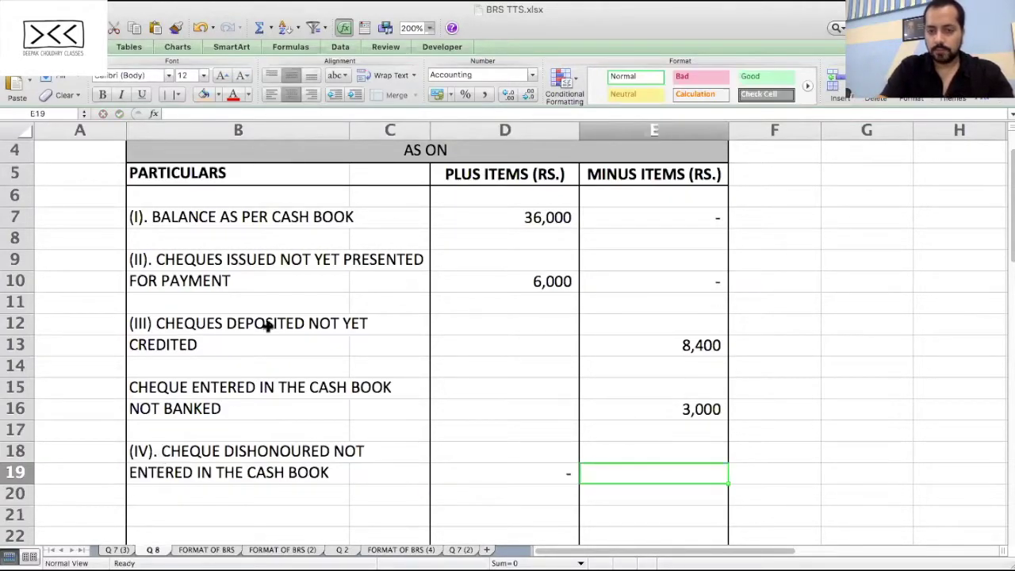
type("2,")
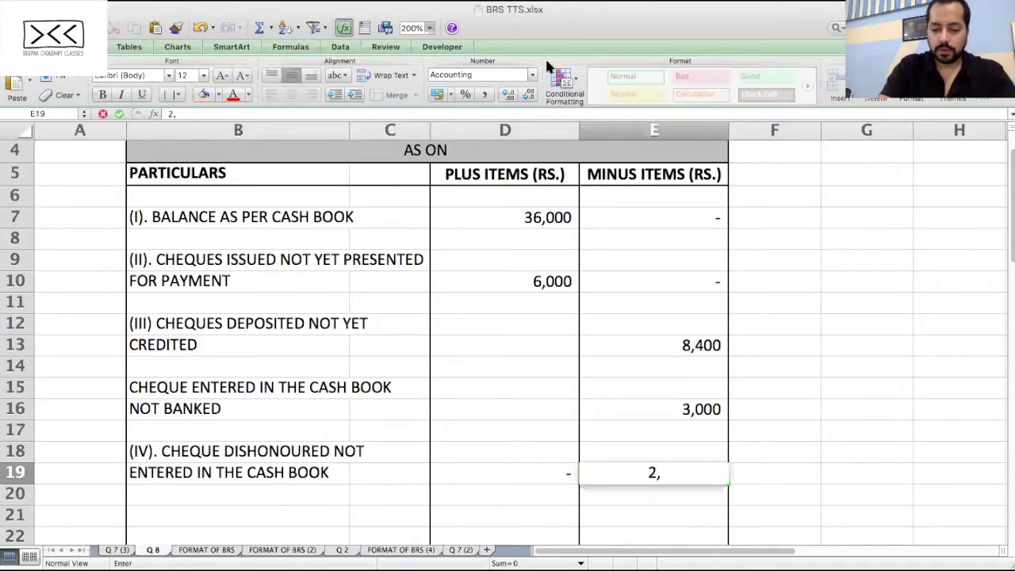
type("400")
key("Return")
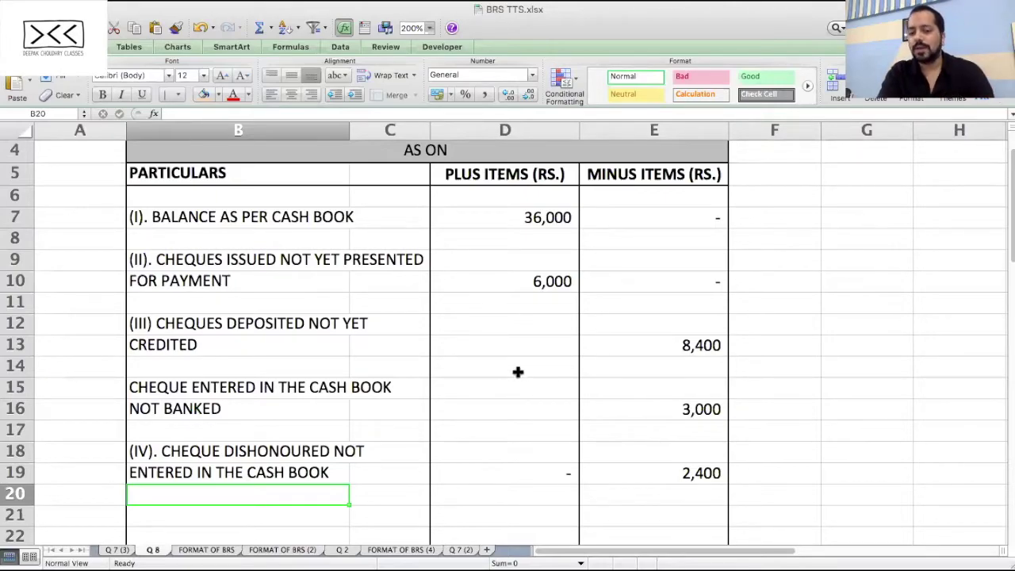
Step: Switch to the PDF and mark up item (v): box "bank charges" and underline 120 and "debited by"
scroll(515, 373, "down", 2)
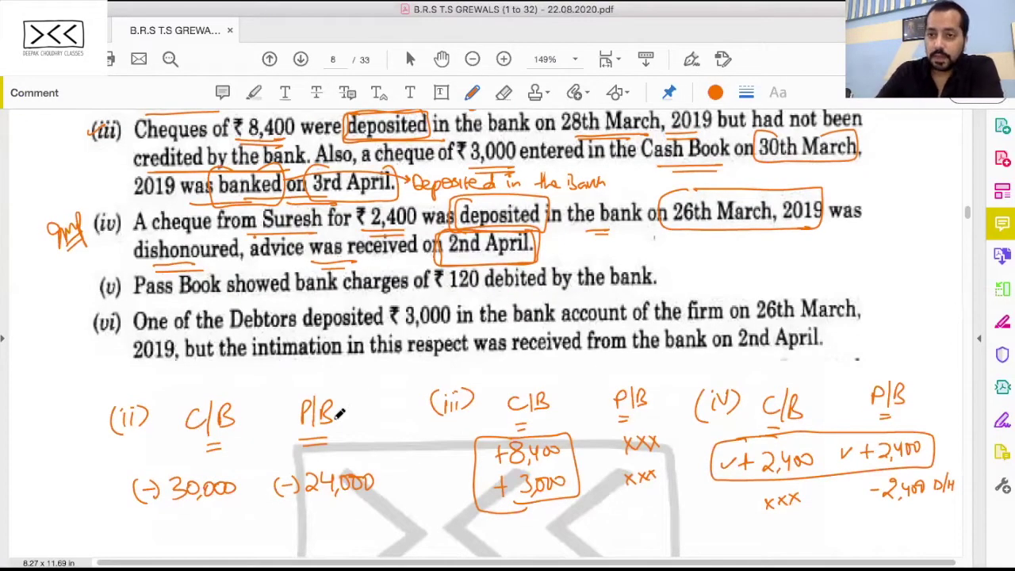
mouse_move(332, 273)
left_mouse_down()
mouse_move(383, 293)
mouse_move(411, 254)
mouse_move(295, 273)
left_mouse_up()
left_click_drag(447, 294, 567, 292)
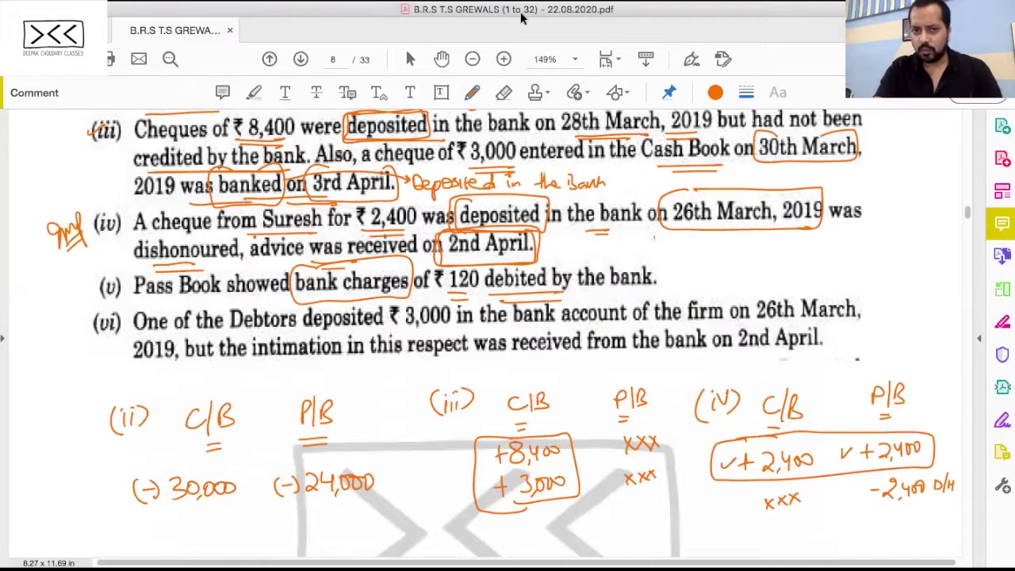
Step: Switch to the Excel sheet and enter "(V). BANK CHARGES" in B21
key("super+Tab")
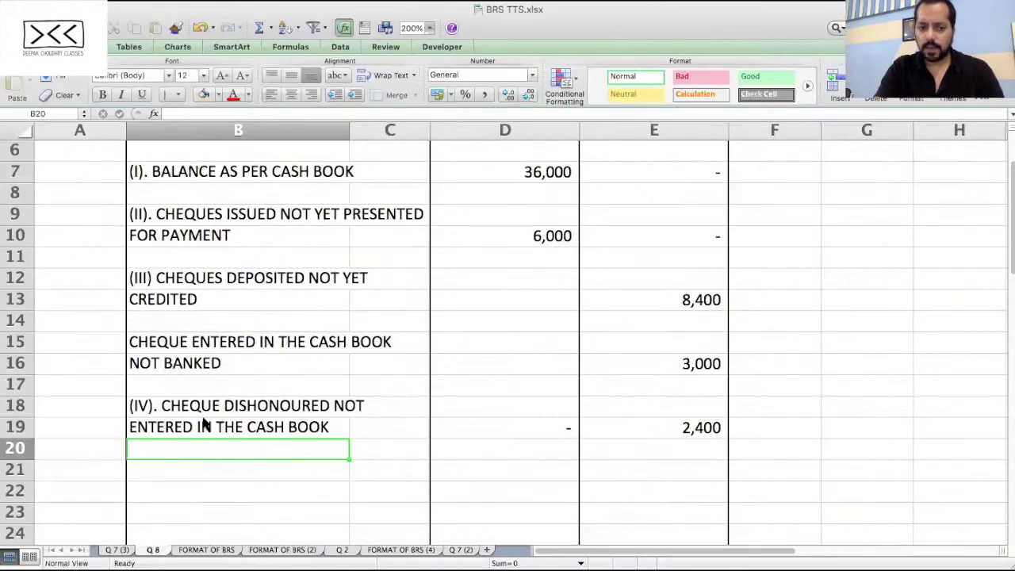
scroll(202, 420, "down", 1)
left_click(158, 412)
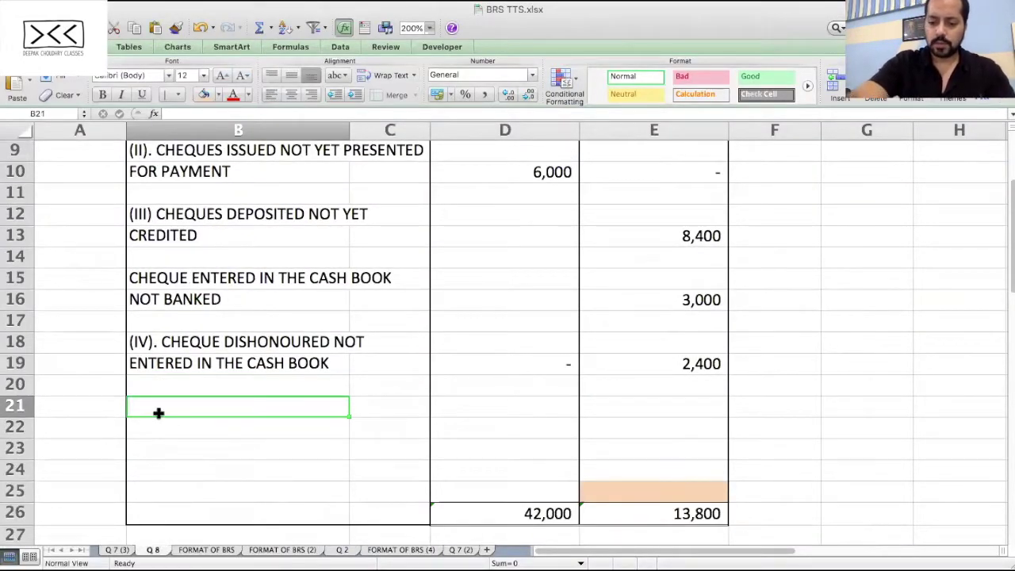
type("(V). BANK CHA")
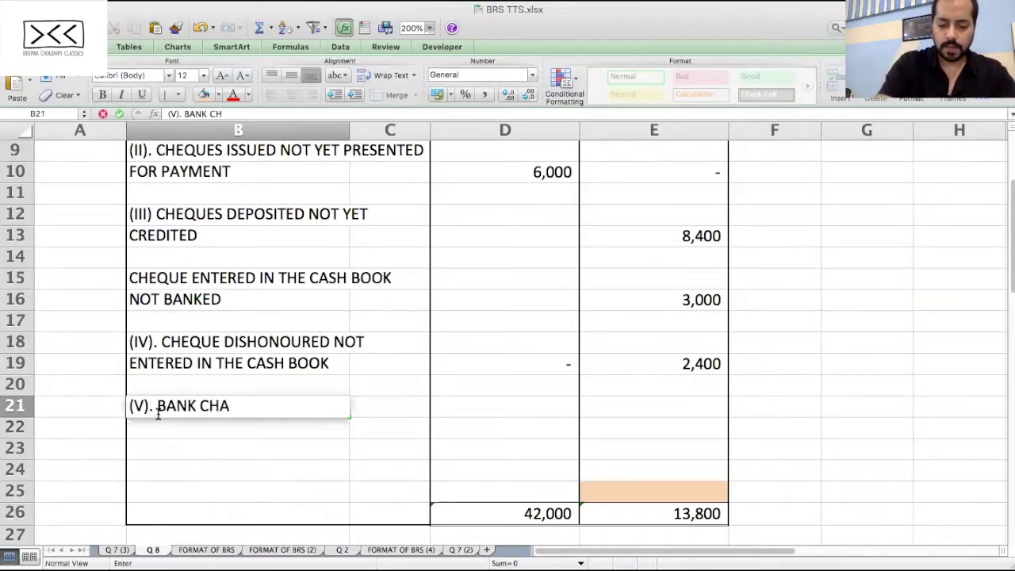
type("RGES")
key("Tab")
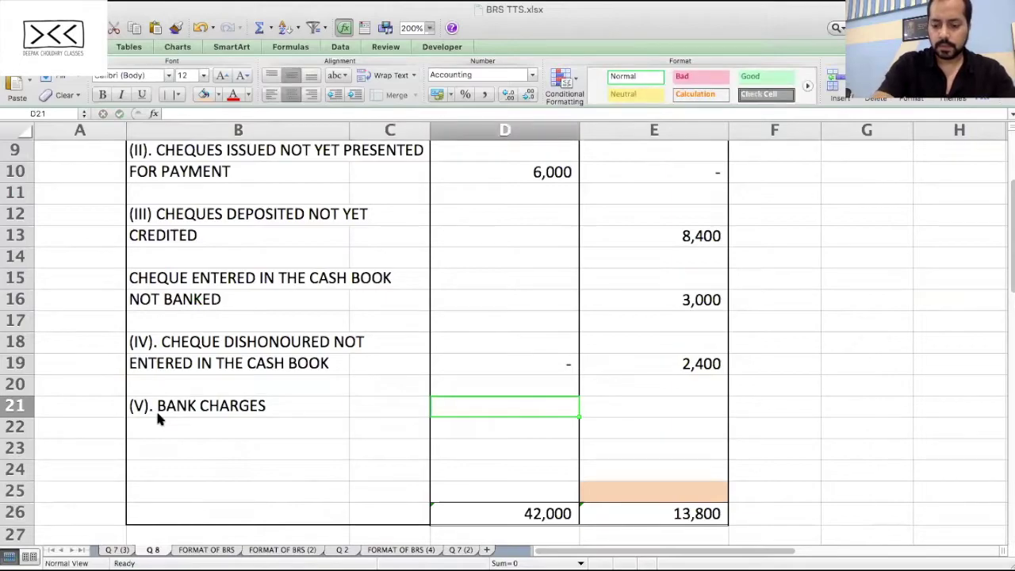
Step: Enter 0 as plus item in D21 and 120 as minus item in E21 for the bank charges, checking the amount in the PDF
type("0")
key("Tab")
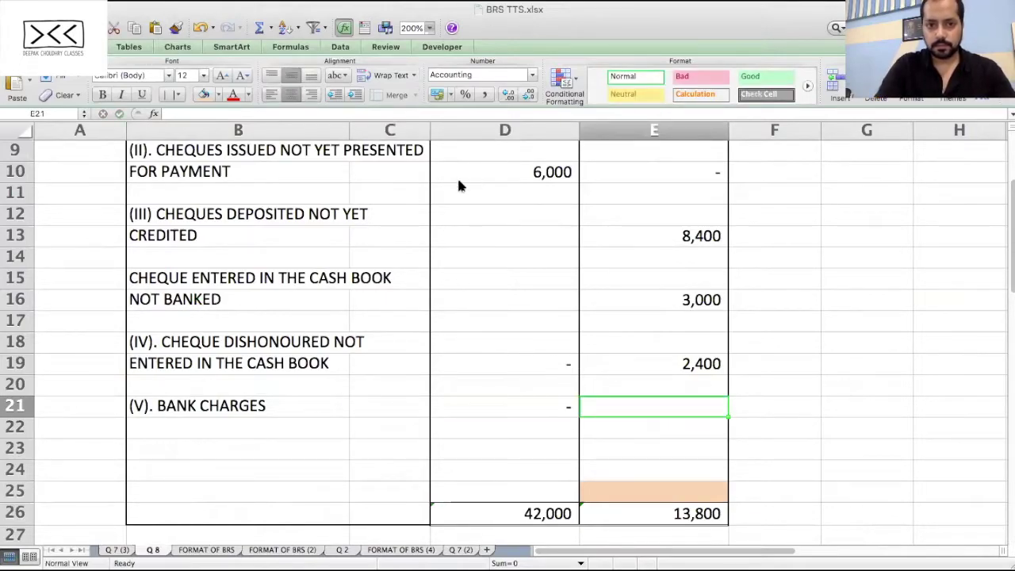
key("super+Tab")
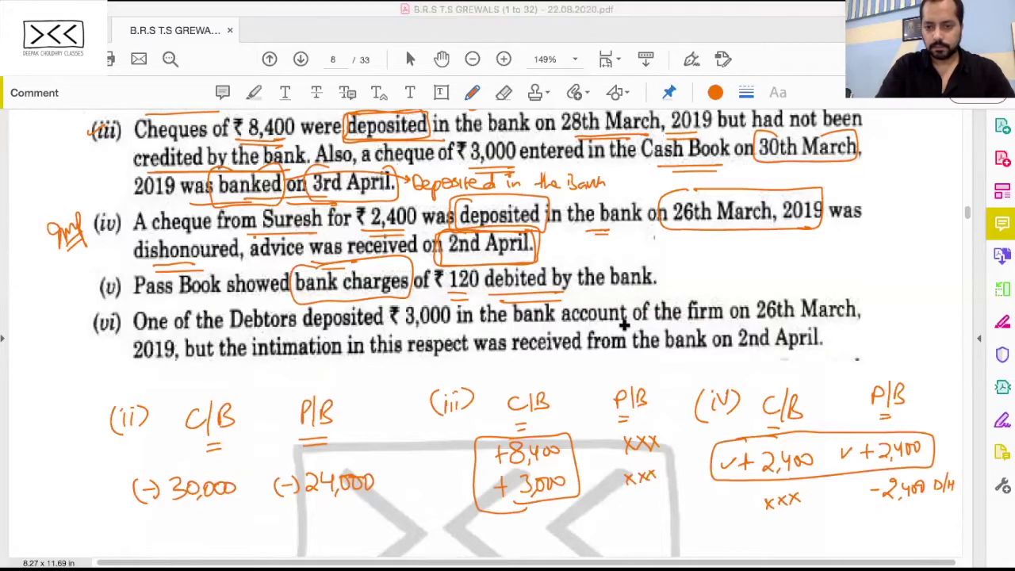
key("super+Tab")
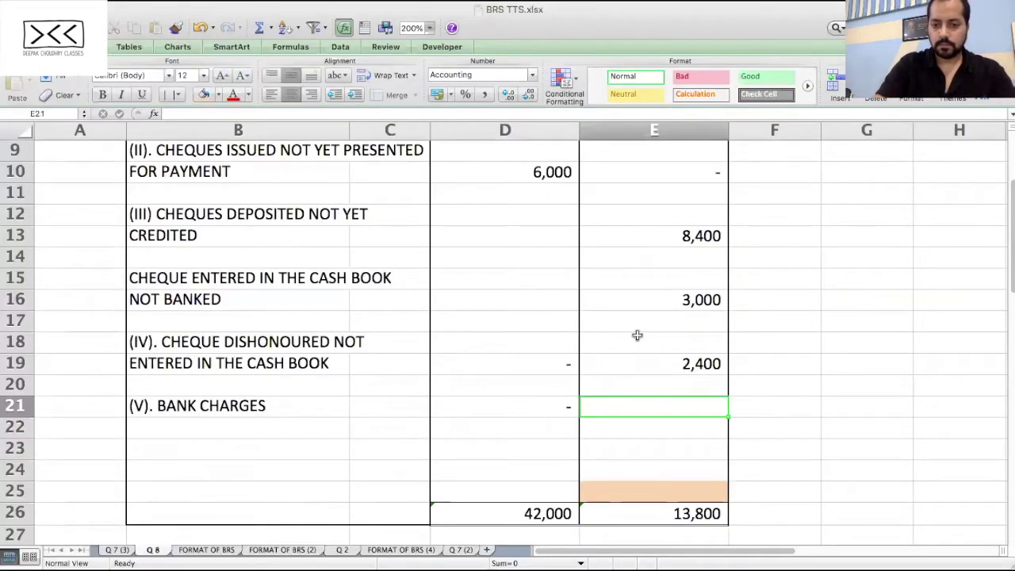
type("120")
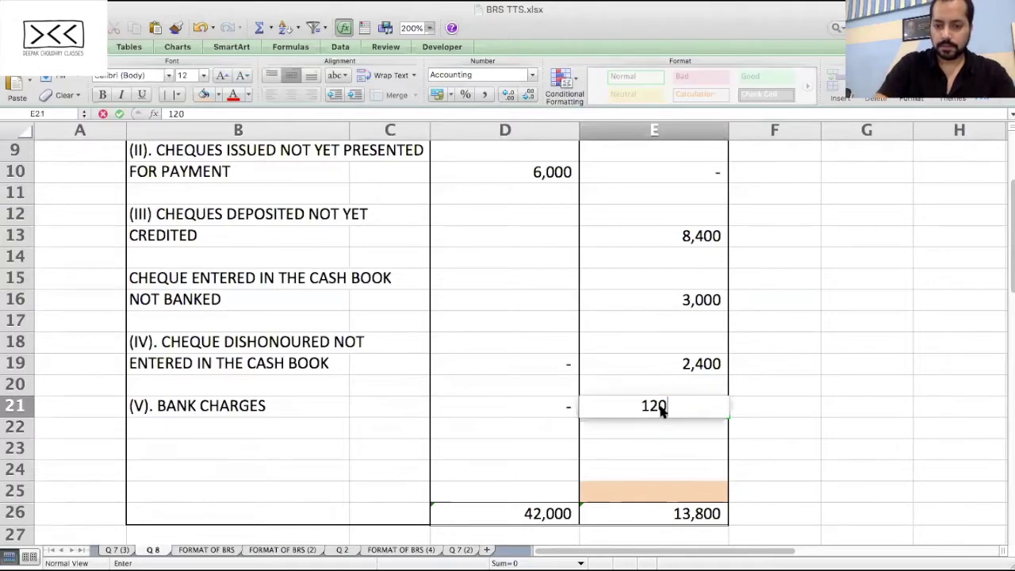
key("Return")
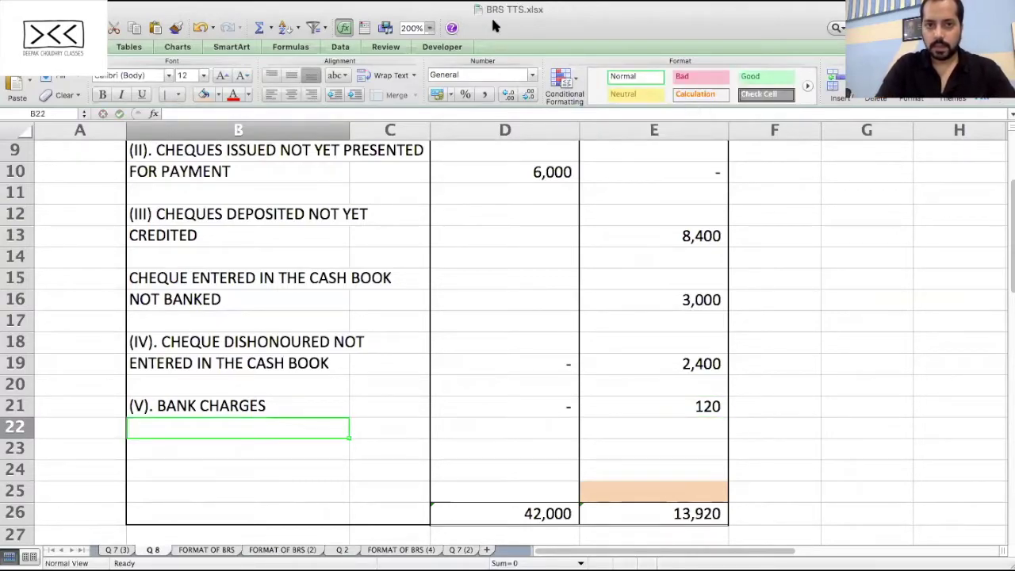
Step: Switch to the PDF and mark up item (vi): box "Debtors" and underline 3,000, "bank account" and "26th March"
key("super+Tab")
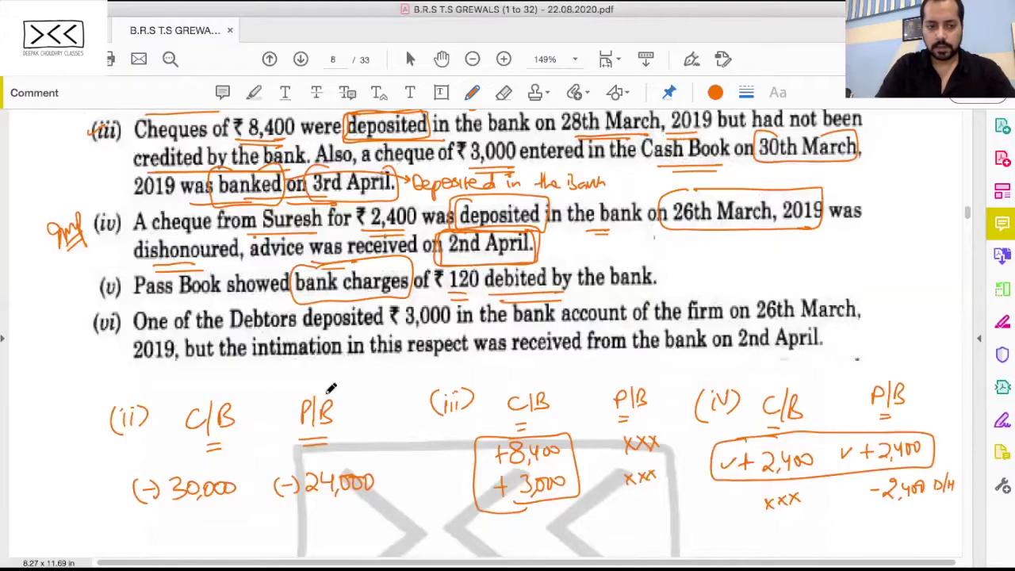
scroll(331, 385, "down", 2)
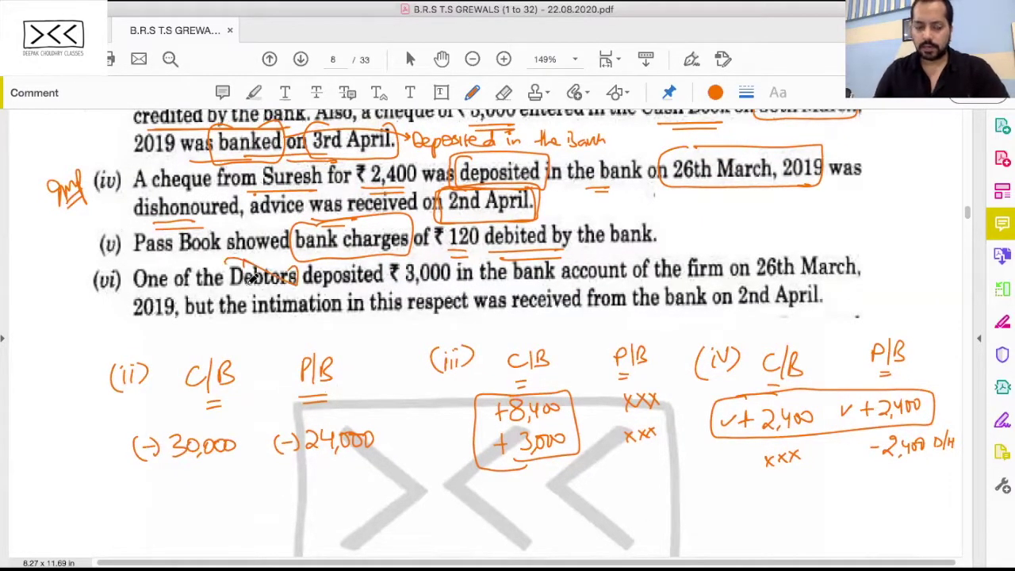
mouse_move(257, 262)
left_mouse_down()
mouse_move(281, 289)
mouse_move(261, 265)
left_mouse_up()
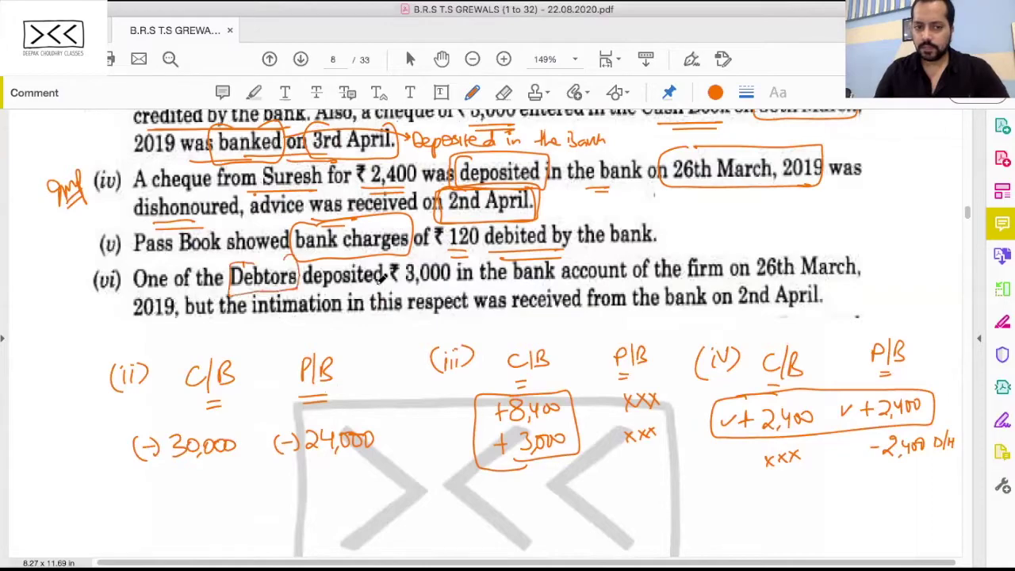
left_click_drag(406, 295, 438, 292)
left_click_drag(543, 282, 616, 282)
left_click_drag(757, 279, 842, 277)
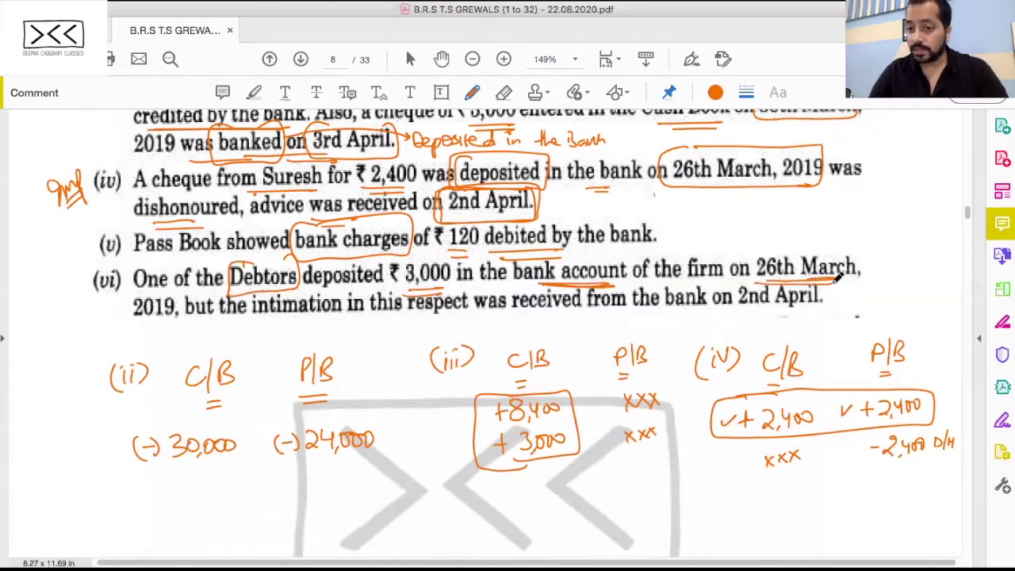
Step: Underline "2019", "intimation in this", "respect" and "received" in item (vi)'s second line, and box "on 2nd April"
left_click_drag(145, 326, 160, 330)
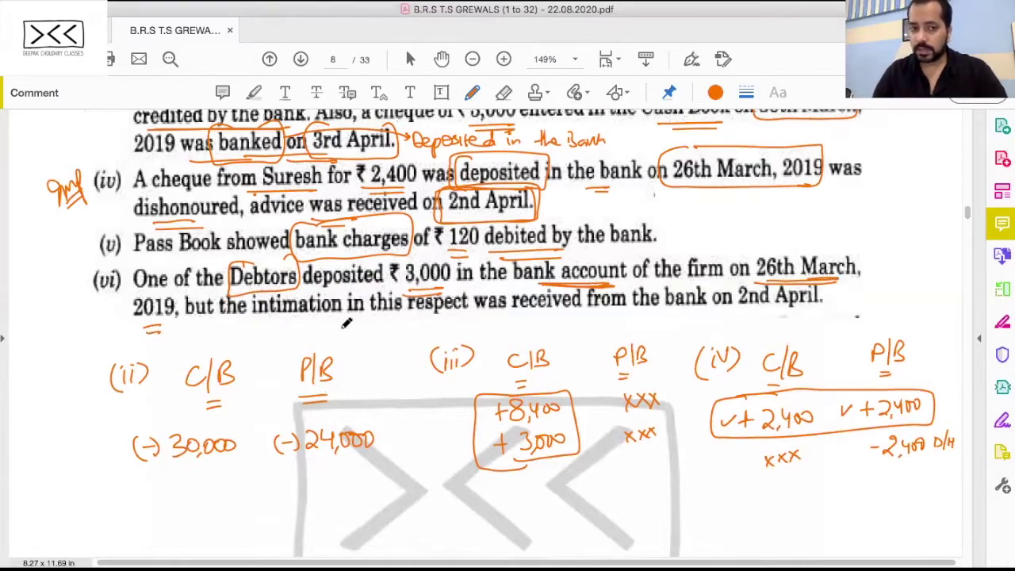
left_click_drag(262, 321, 572, 316)
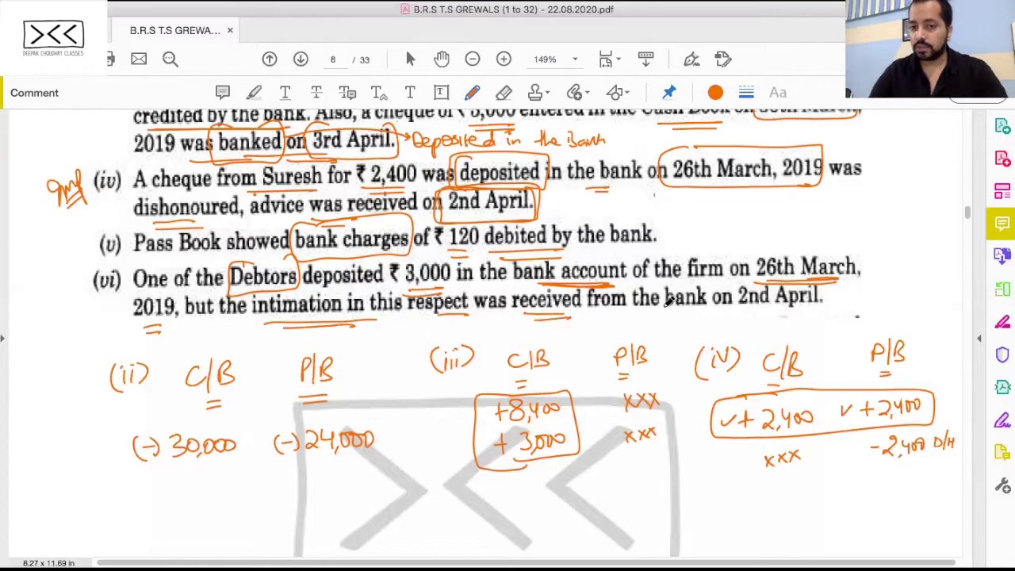
mouse_move(734, 283)
left_mouse_down()
mouse_move(760, 313)
mouse_move(797, 273)
mouse_move(705, 313)
left_mouse_up()
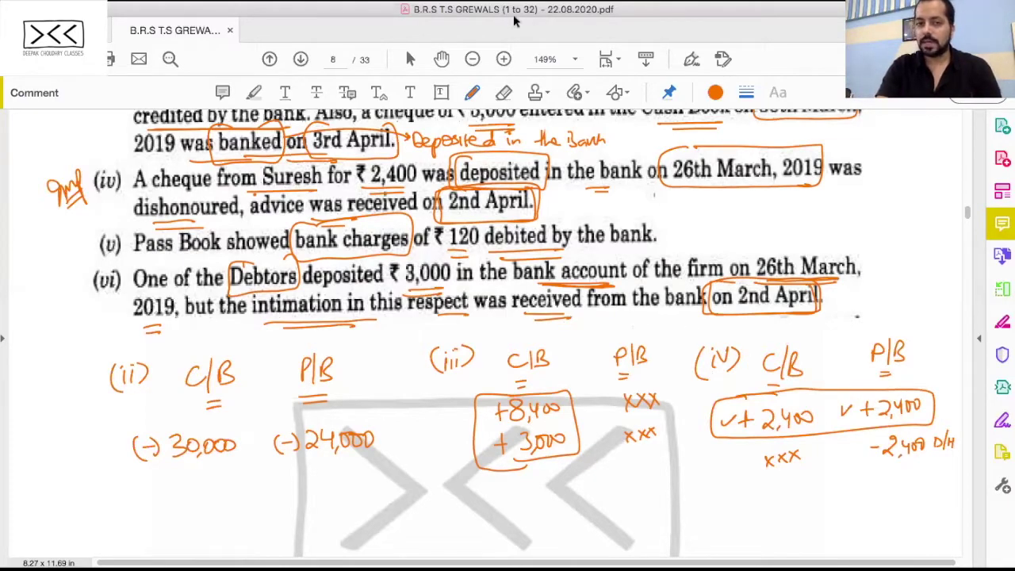
Step: Switch to the Excel sheet, enter "(VI)" in B23 and insert a blank row at row 24
key("super+Tab")
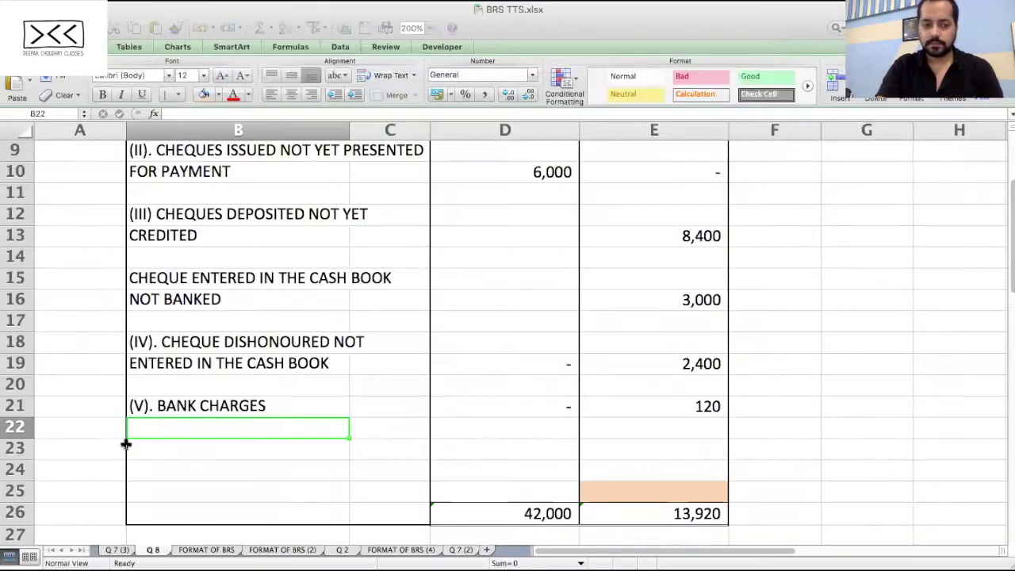
left_click(138, 438)
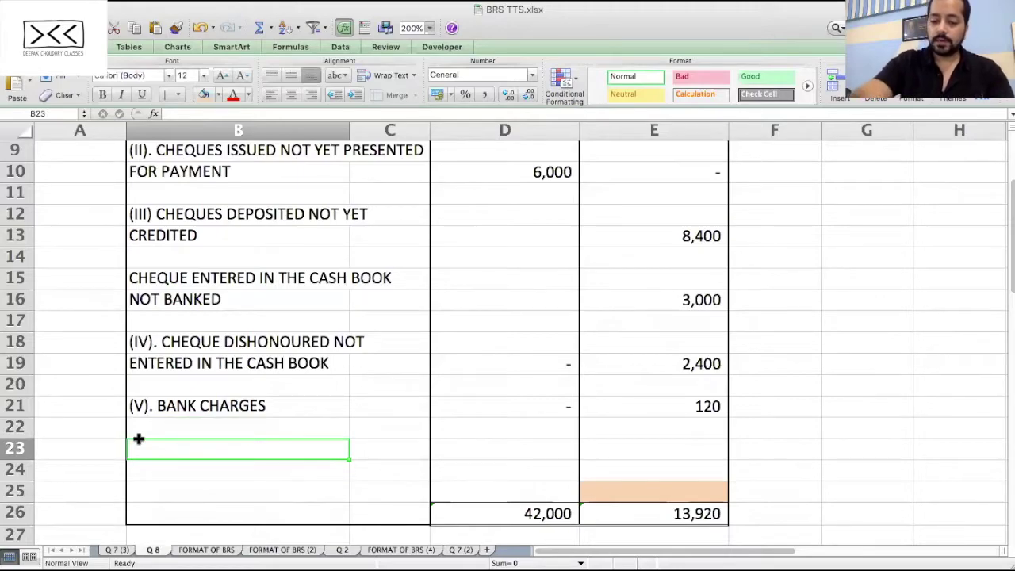
type("(VI")
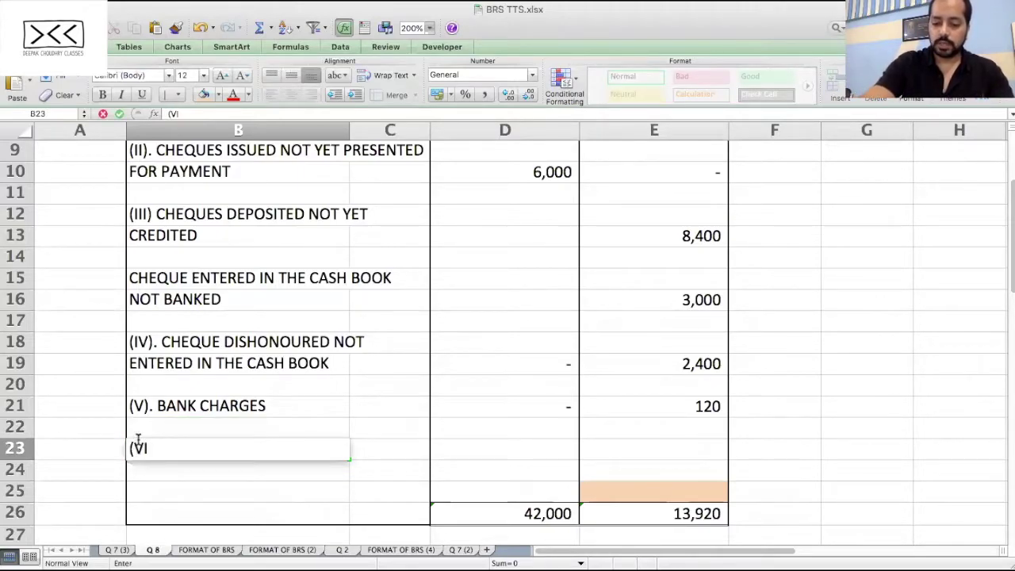
type(")")
key("Tab")
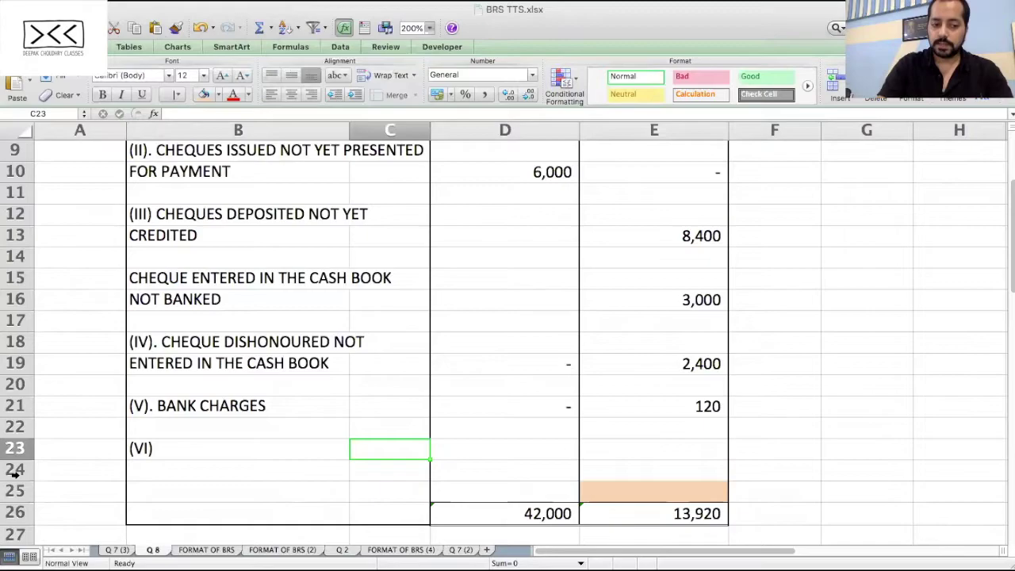
left_click(14, 470)
key("ctrl+shift+equal")
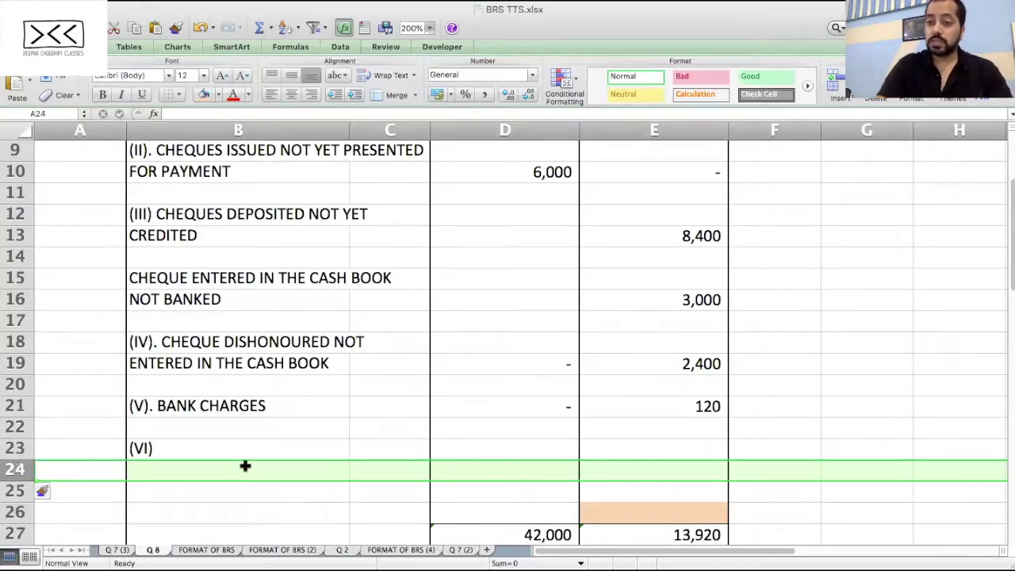
Step: Extend the label in B23 to "(VI). DIRECT DEPOSIT IN THE BANK BY A DEBTOR"
left_click(197, 454)
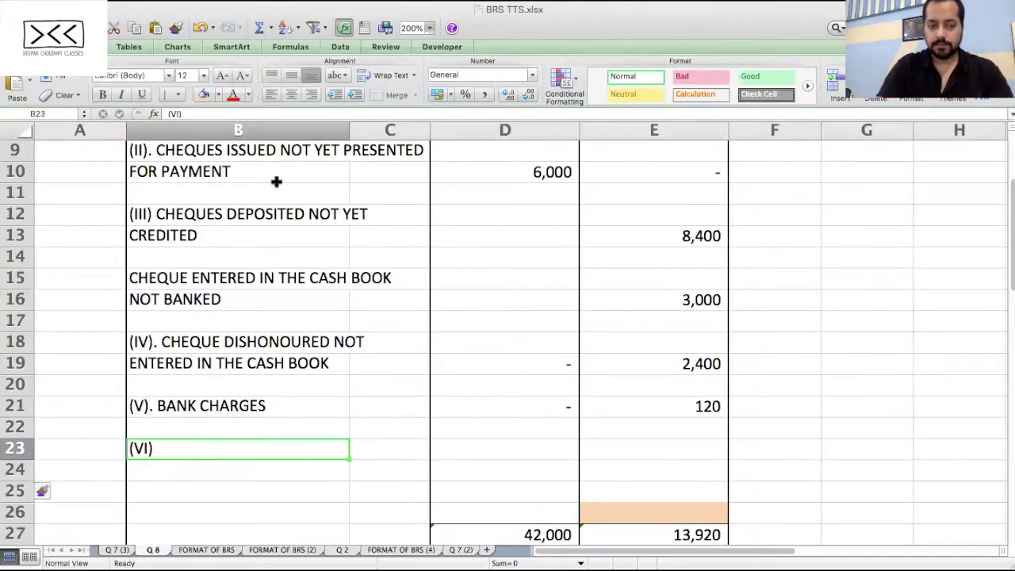
left_click(256, 115)
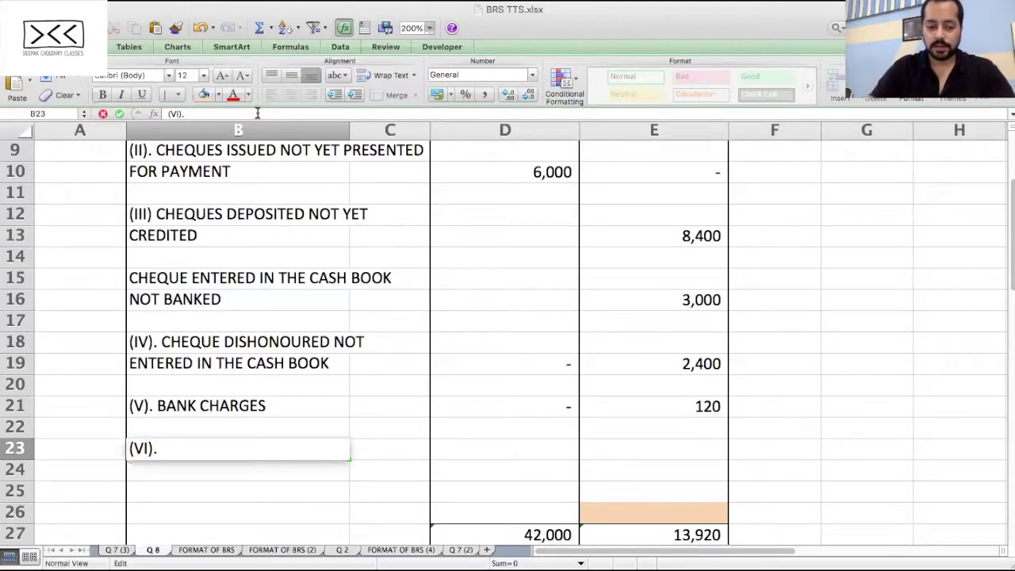
type("DIRECT DEPOSIT IN THE BA")
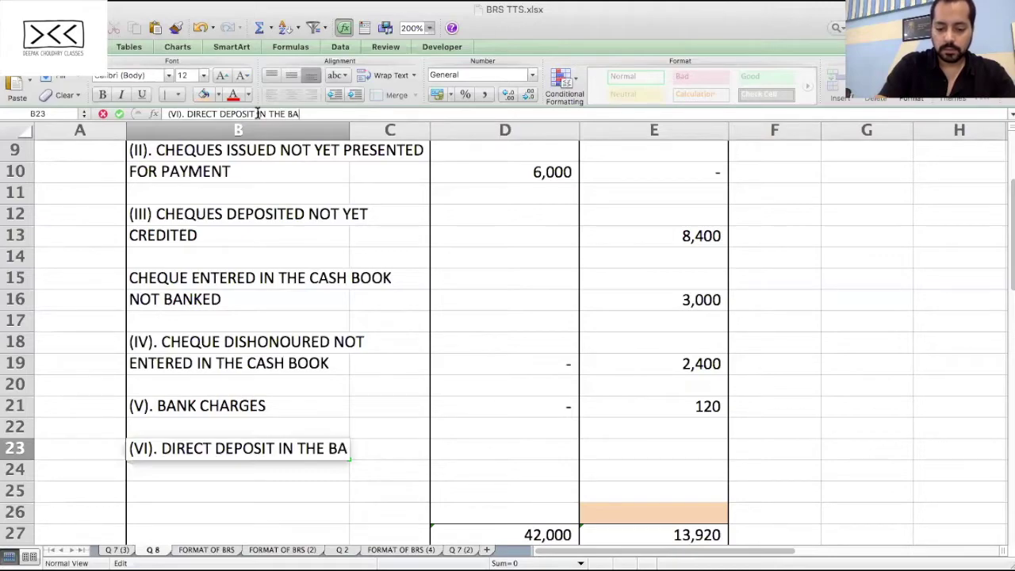
type("NK BY A")
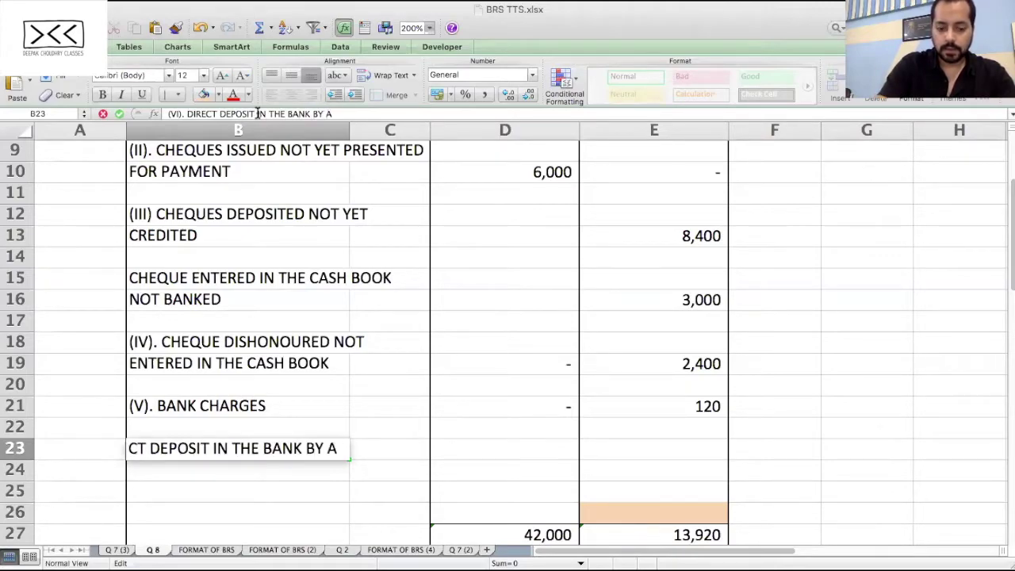
type(" DEBTOR")
key("Tab")
key("Tab")
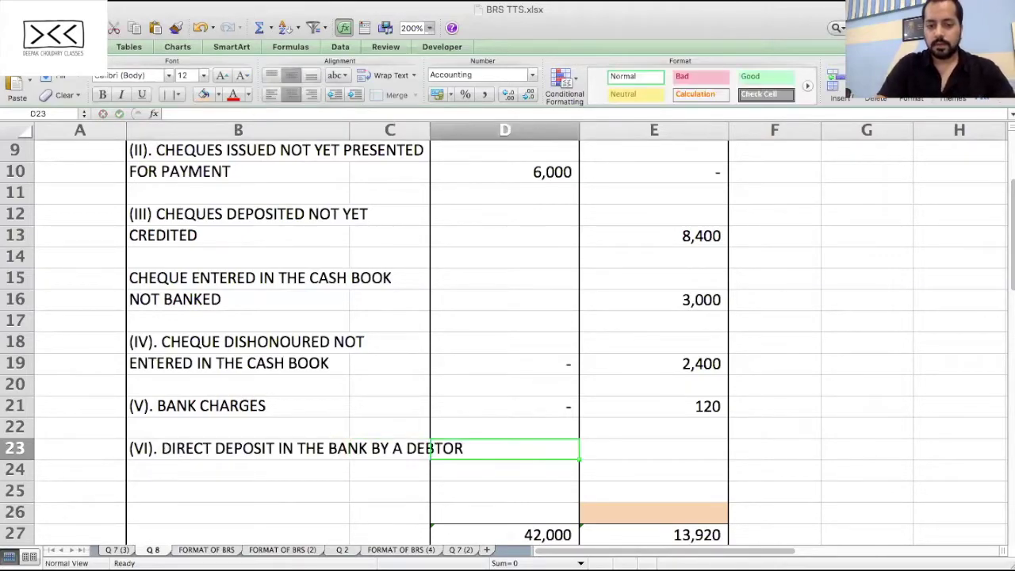
Step: Move the word "DEBTOR" from the end of the B23 label into B24
left_click(150, 448)
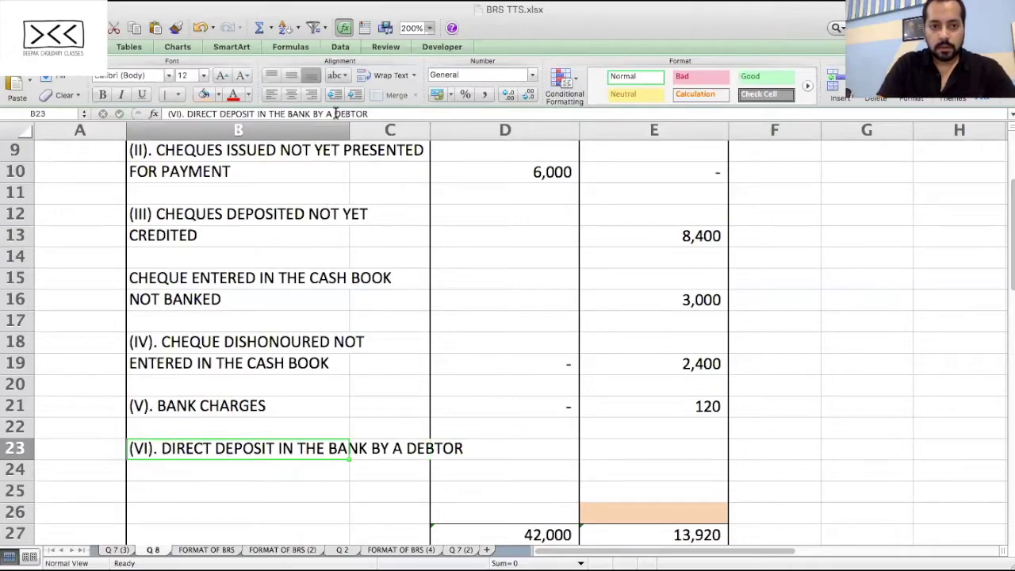
left_click_drag(335, 114, 368, 113)
key("super+c")
key("BackSpace")
key("Return")
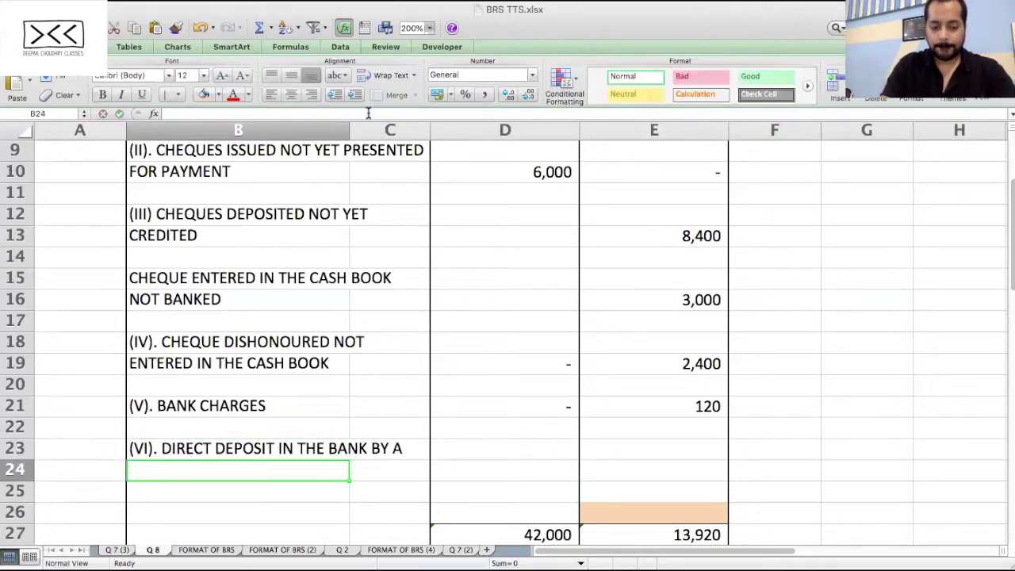
key("super+v")
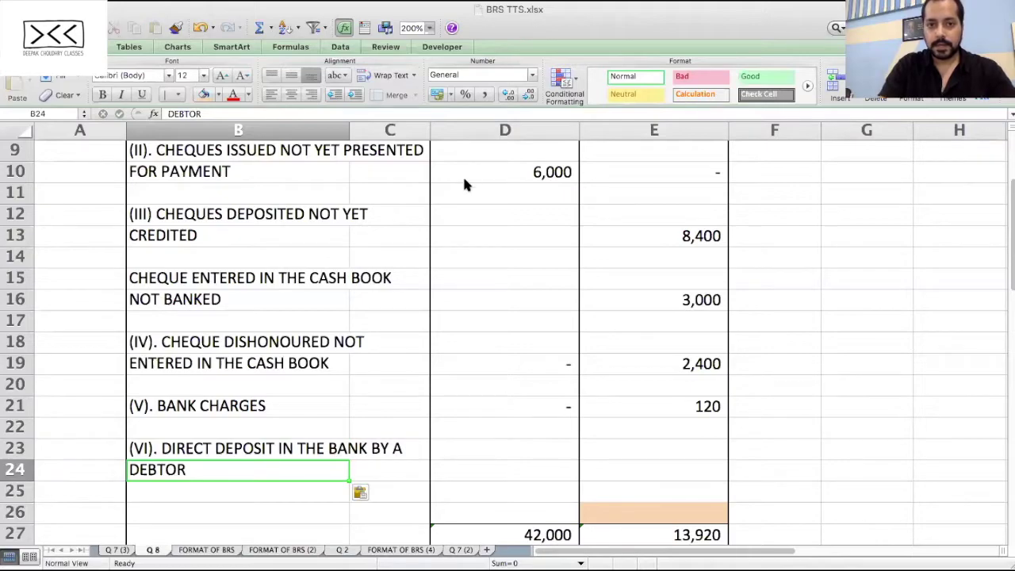
Step: Check item (vi) in the PDF and enter 3,000 as plus item in D24 for the debtor's direct deposit
key("super+Tab")
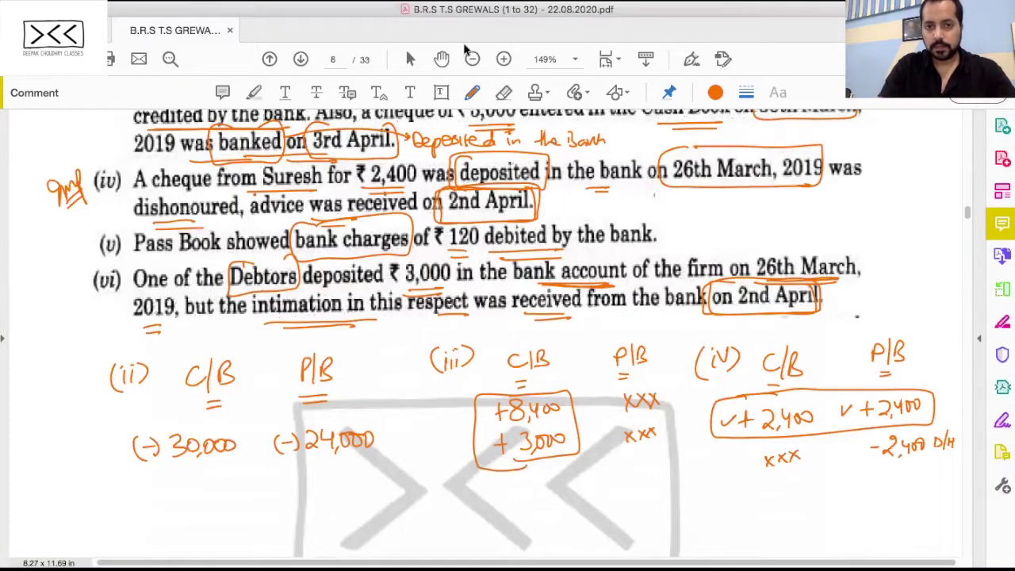
key("super+Tab")
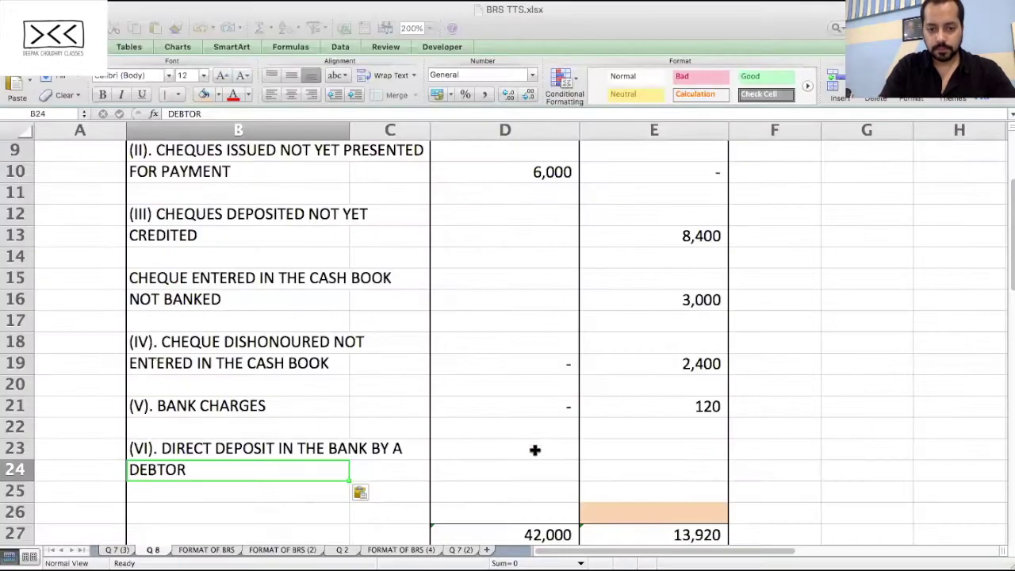
left_click(494, 467)
type("3,000")
key("Return")
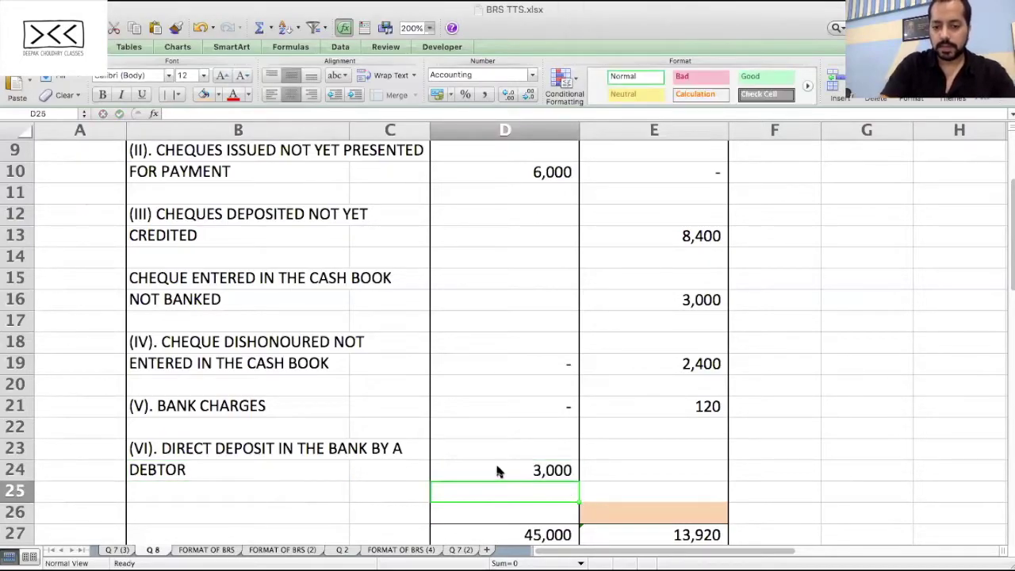
Step: Enter the bold label "BALANCE AS PER PASS BOOK" in B26, in the row above the totals
scroll(558, 489, "down", 2)
left_click(200, 468)
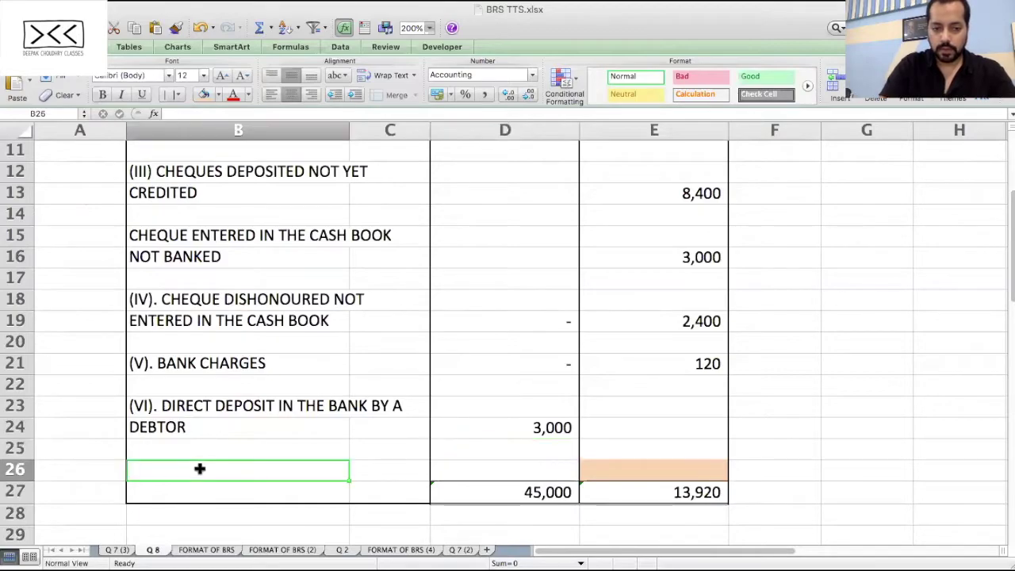
type("BALA")
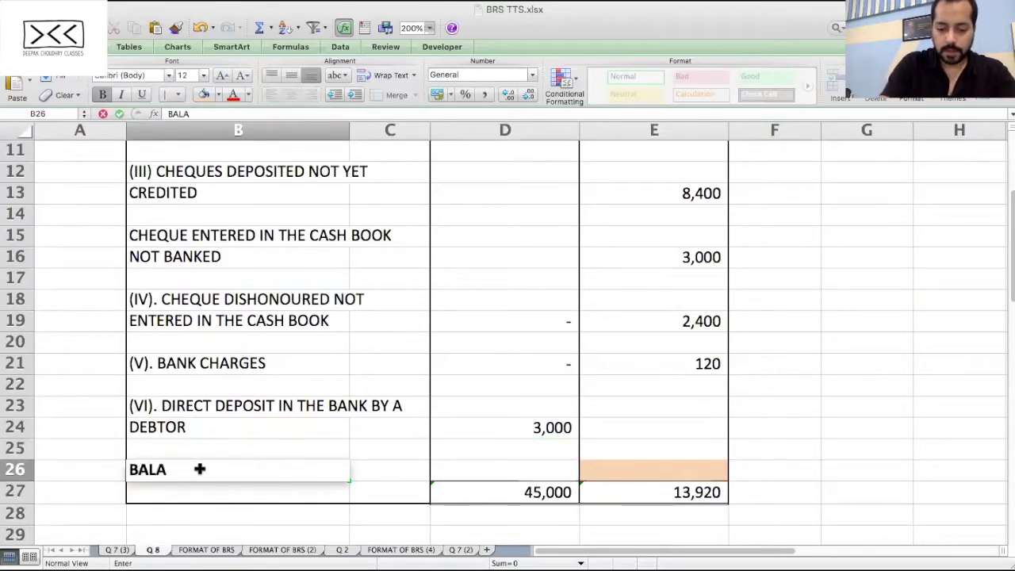
type("NCE AS PER")
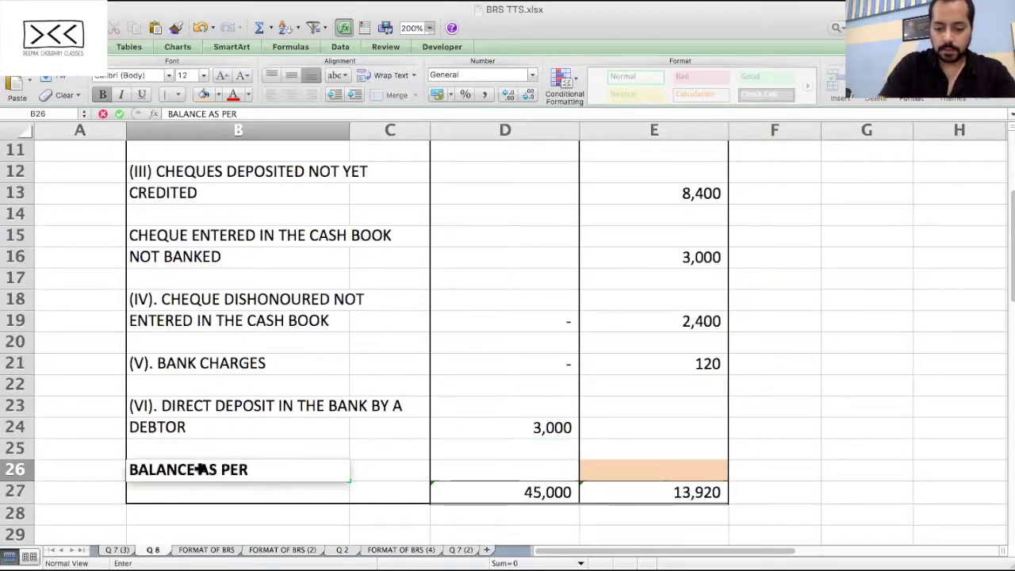
type(" PASS BOOK")
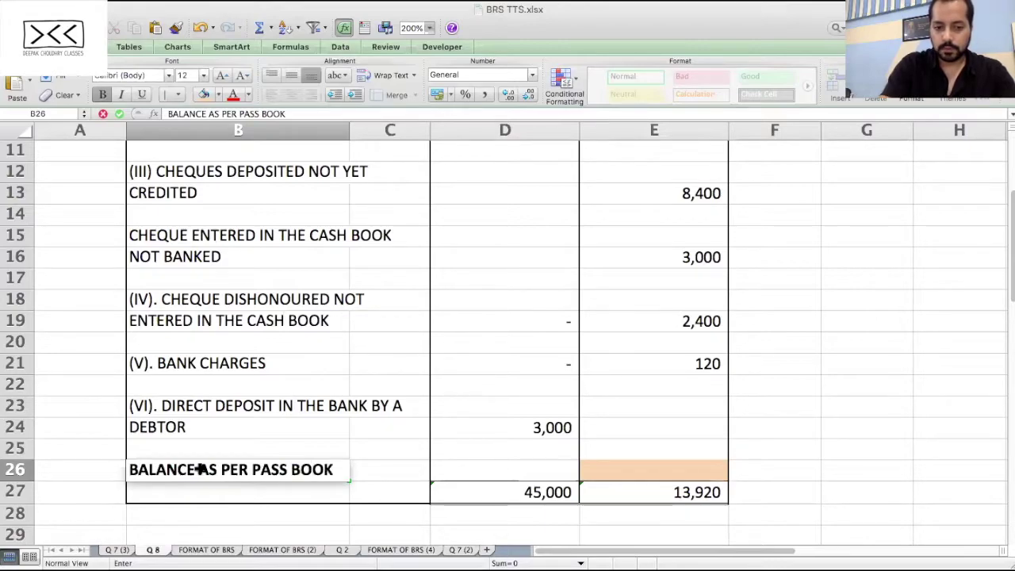
Step: Calculate the pass book balance in E26 with the formula =D27-13920
key("Tab")
key("Tab")
key("Tab")
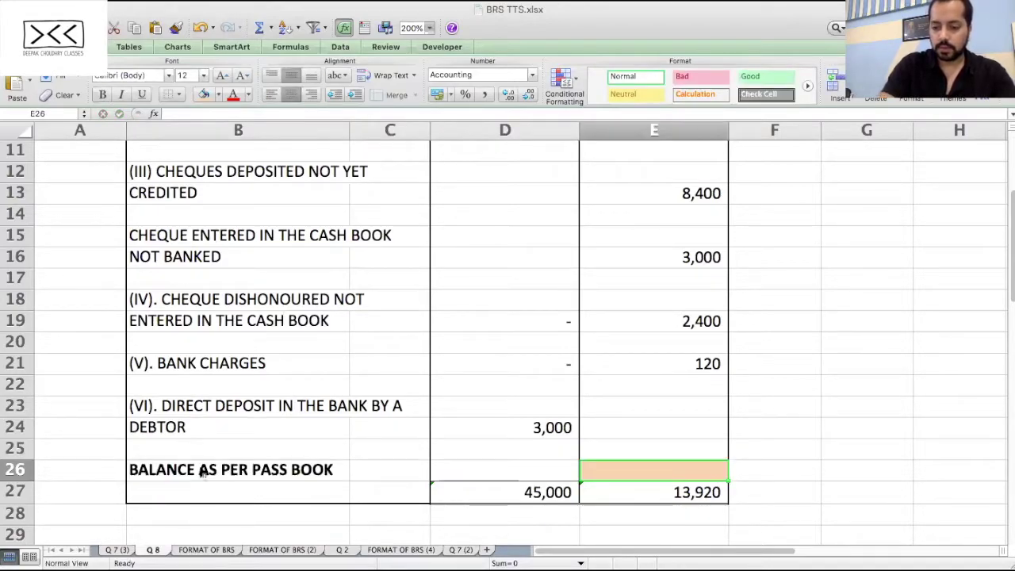
type("=")
left_click(485, 491)
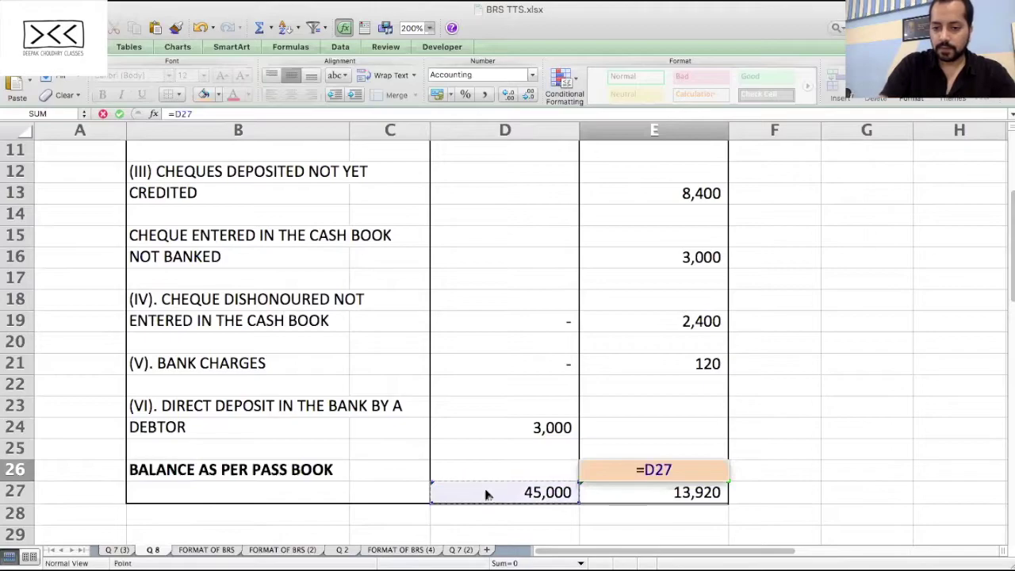
type("-13920")
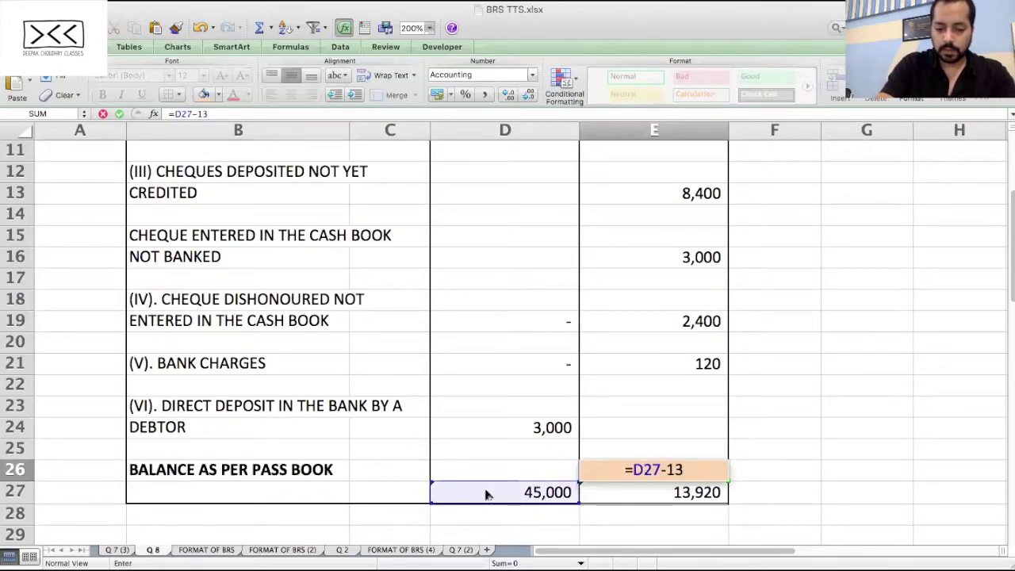
key("Return")
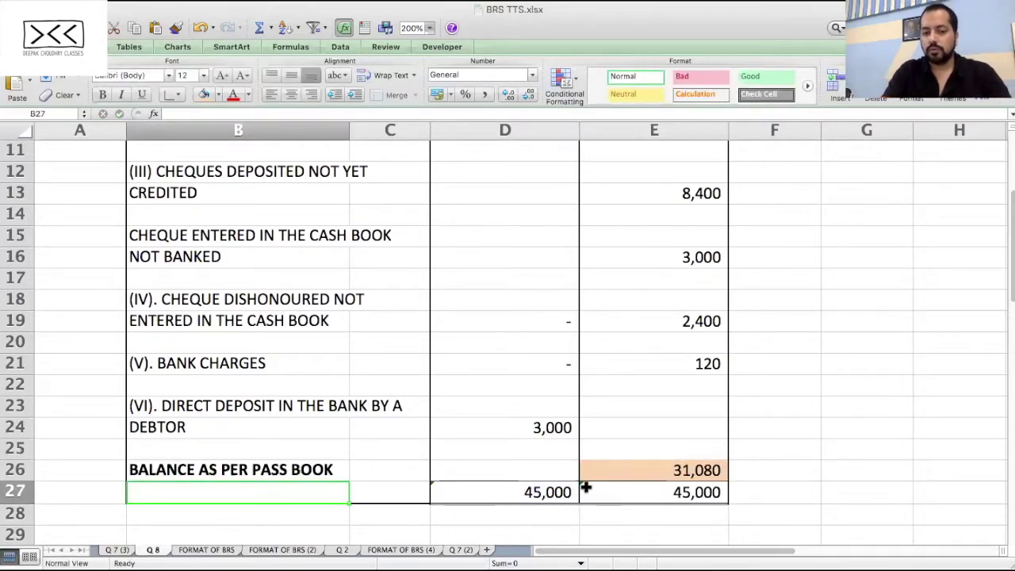
Step: Complete the date heading in row 4 of the statement so it reads "AS ON 31ST MARCH,2019"
scroll(521, 485, "up", 5)
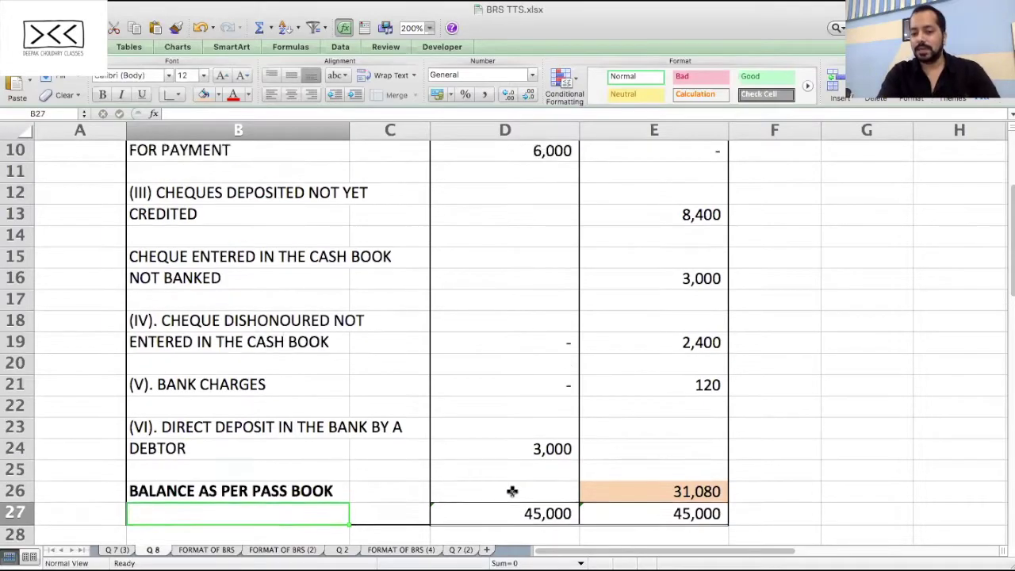
scroll(512, 492, "up", 1)
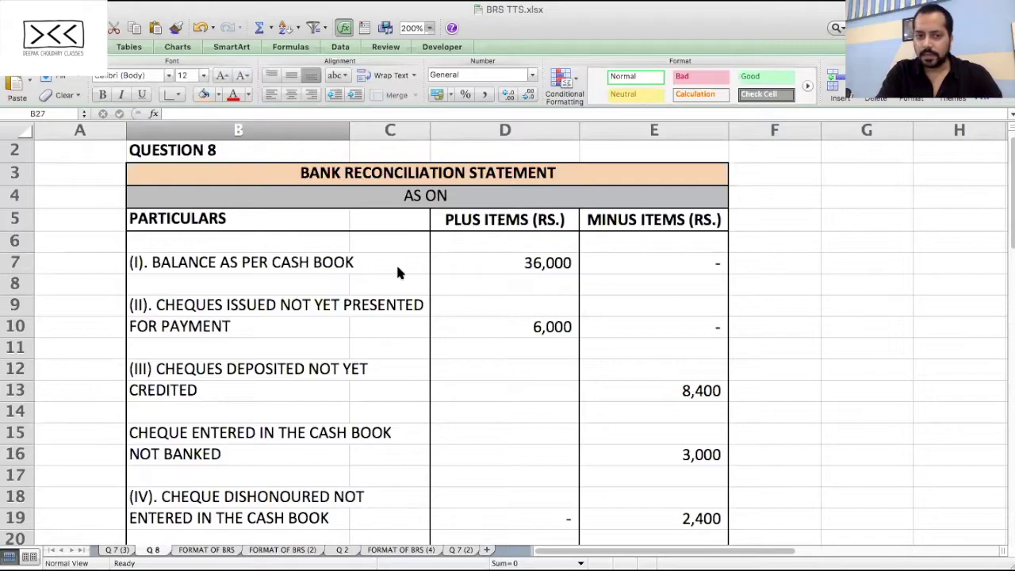
right_click(512, 491)
key("Escape")
left_click(355, 200)
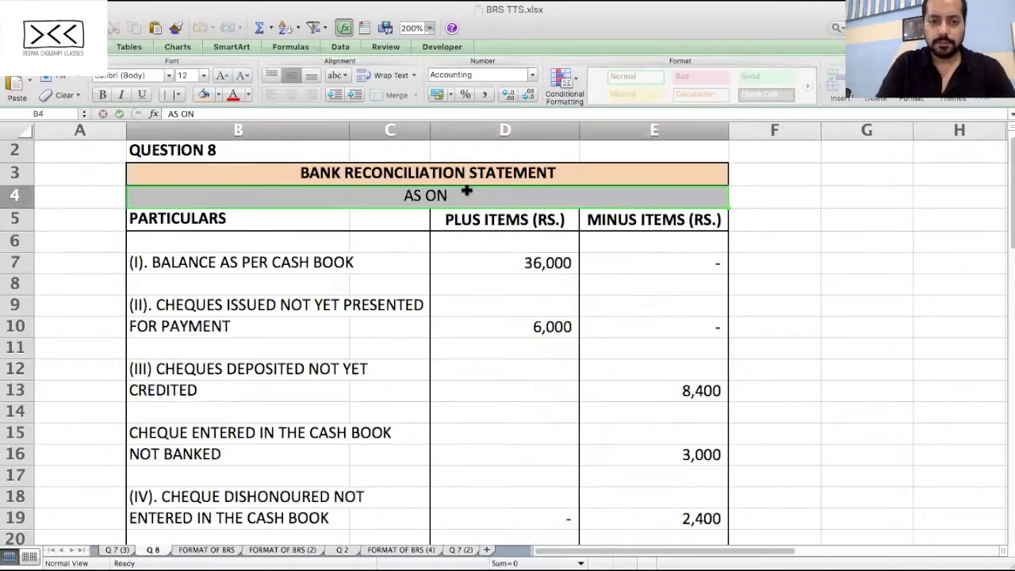
left_click(294, 114)
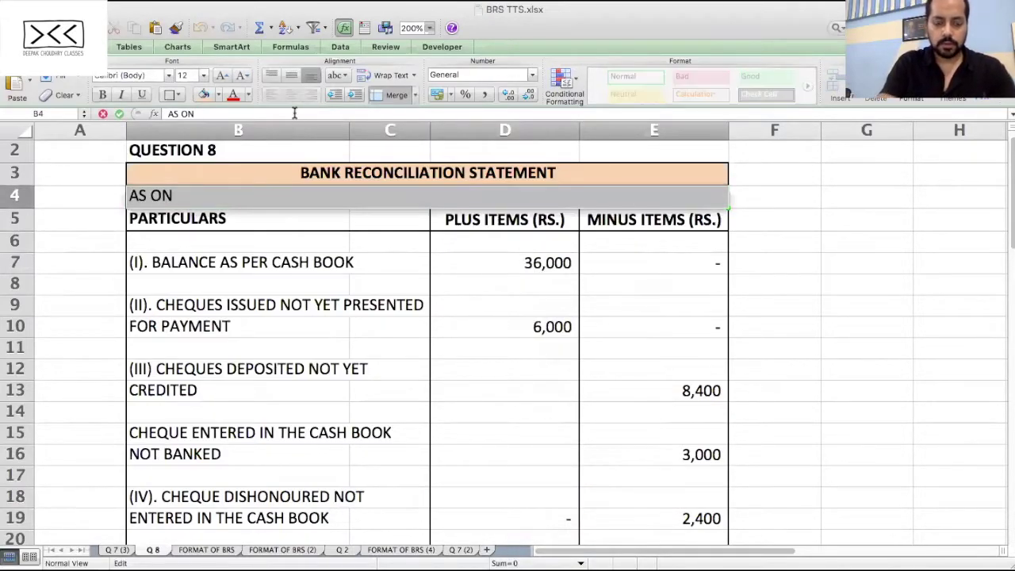
type("31ST MARC")
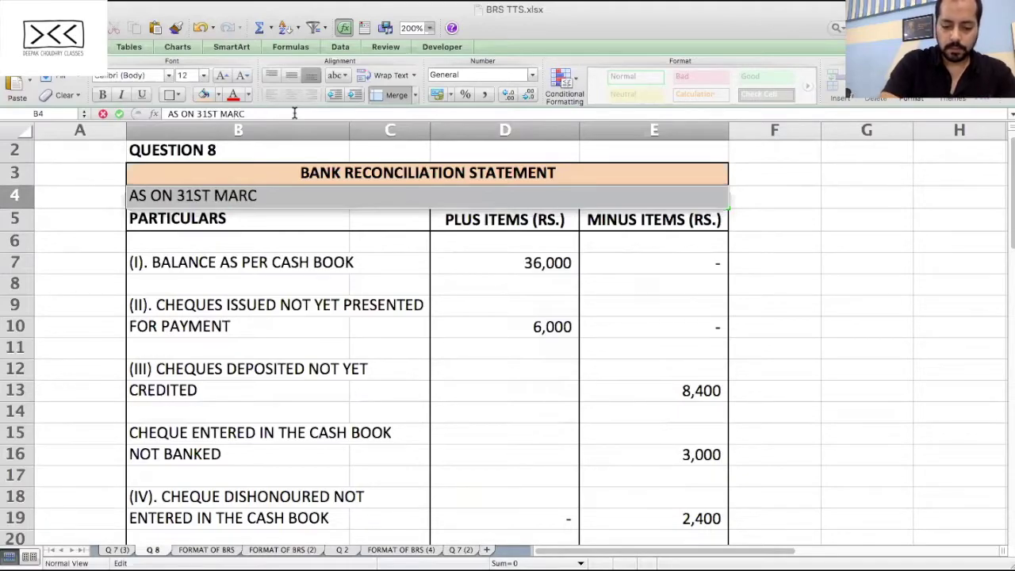
type("H,2019")
key("Return")
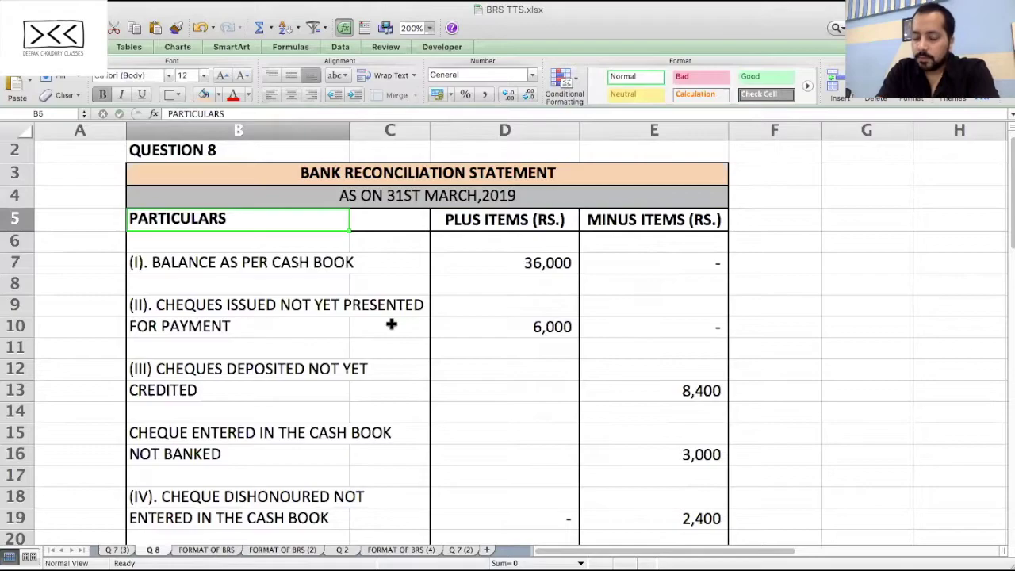
Step: Review the statement from its heading to the totals and set the sheet zoom to 125% to view it whole
scroll(391, 323, "down", 1)
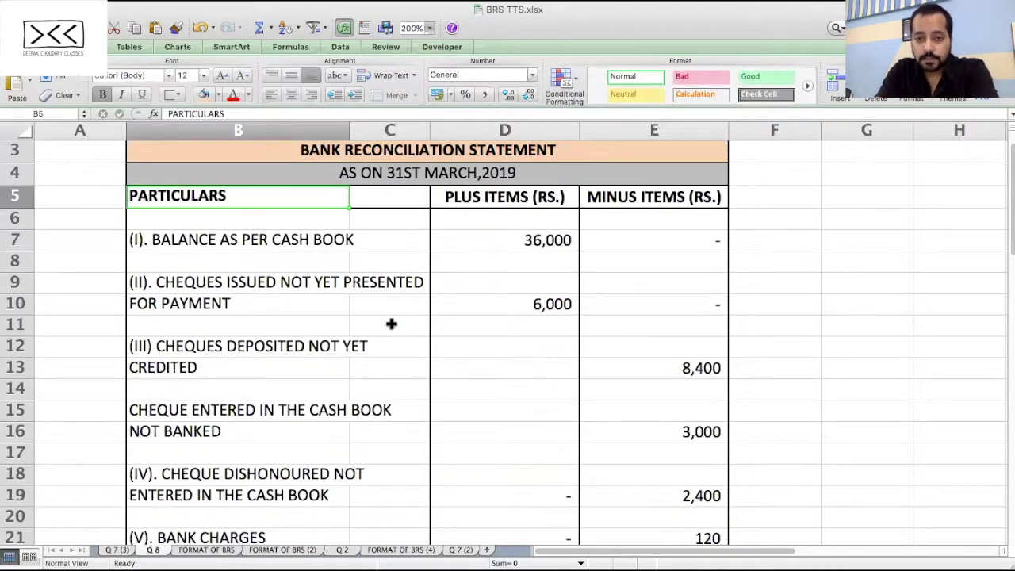
scroll(391, 323, "down", 9)
scroll(390, 323, "up", 8)
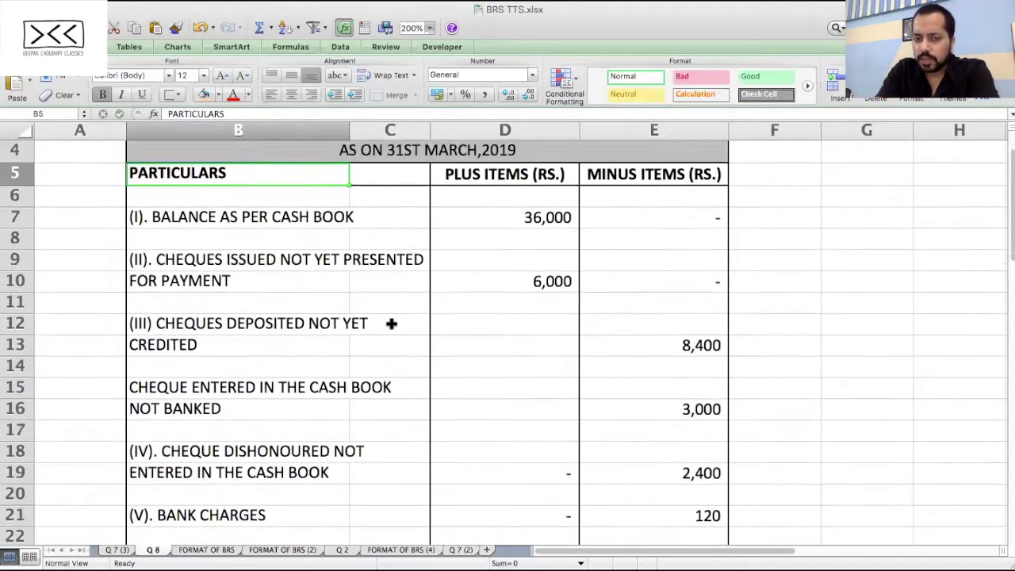
scroll(391, 323, "up", 1)
scroll(535, 383, "down", 10)
scroll(535, 383, "up", 9)
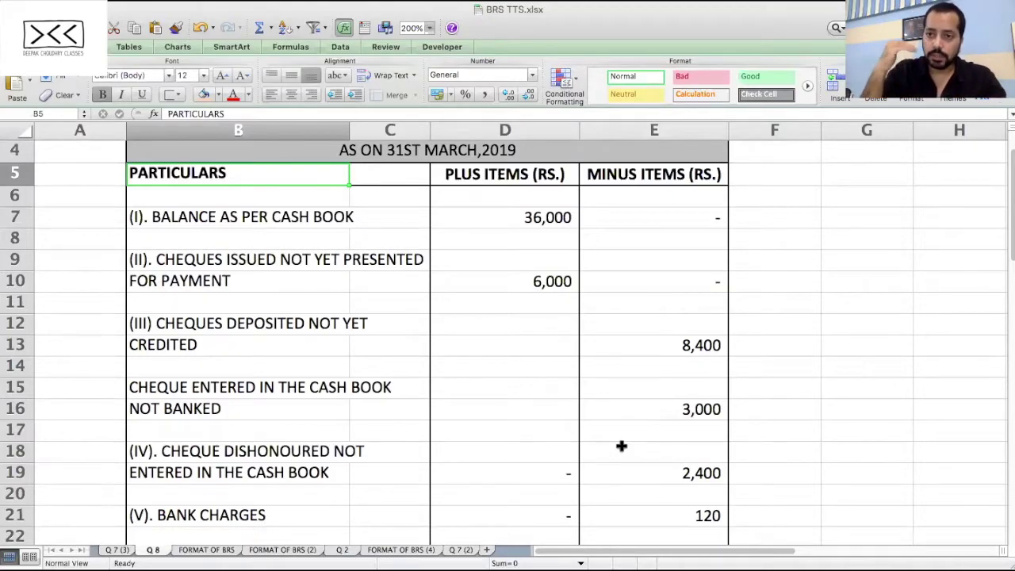
scroll(622, 446, "up", 3)
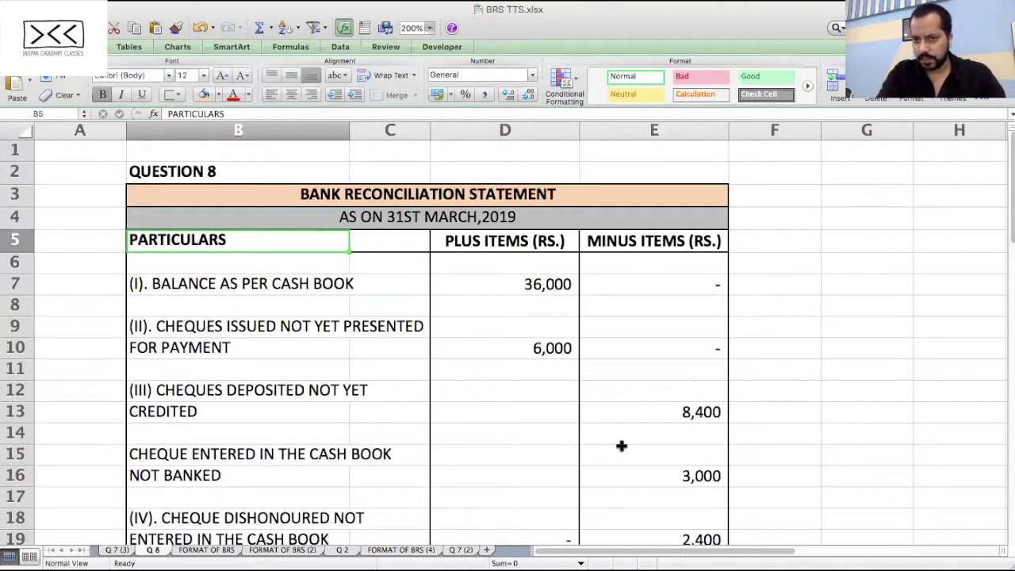
left_click(430, 28)
left_click(426, 65)
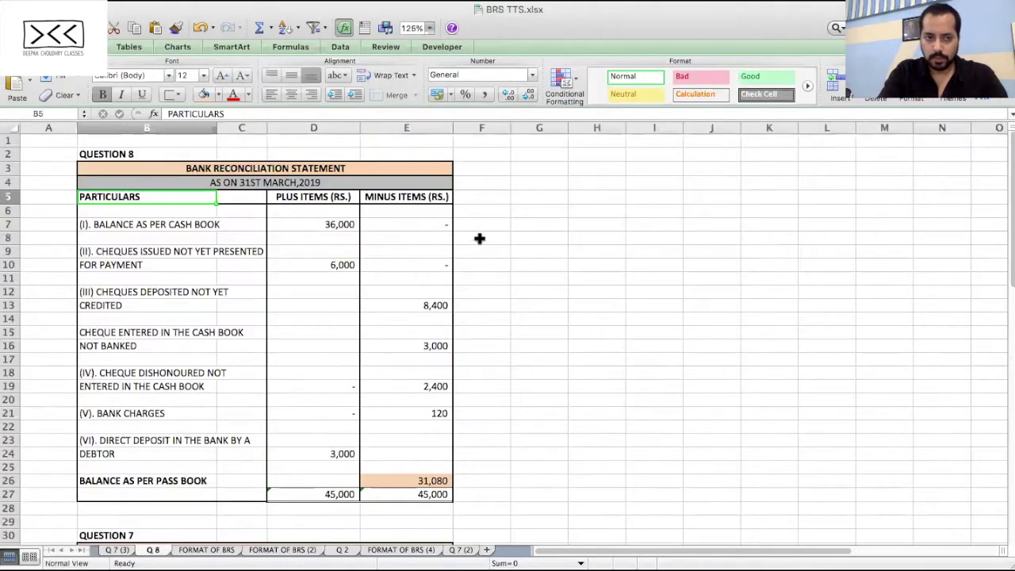
left_click(554, 287)
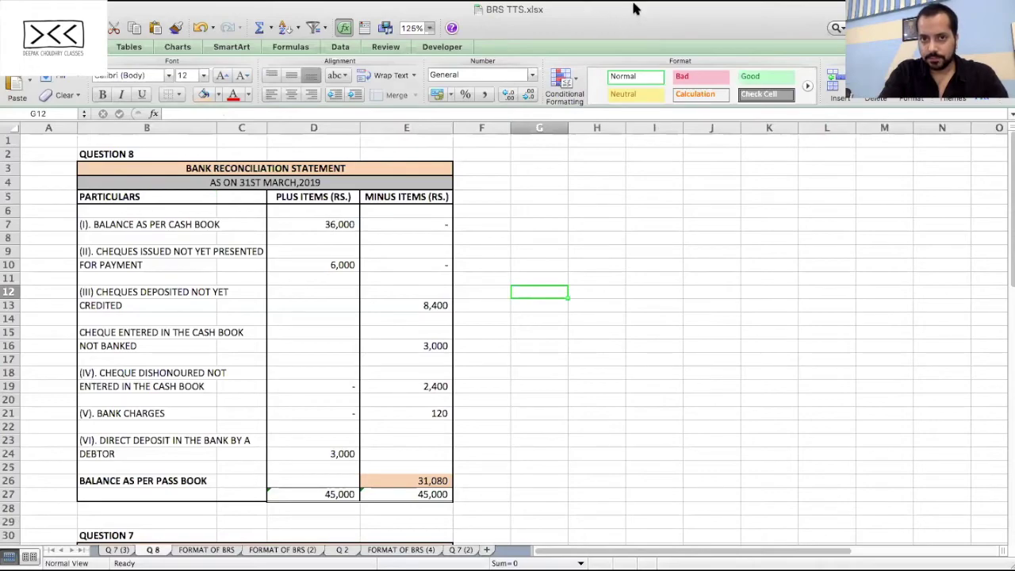